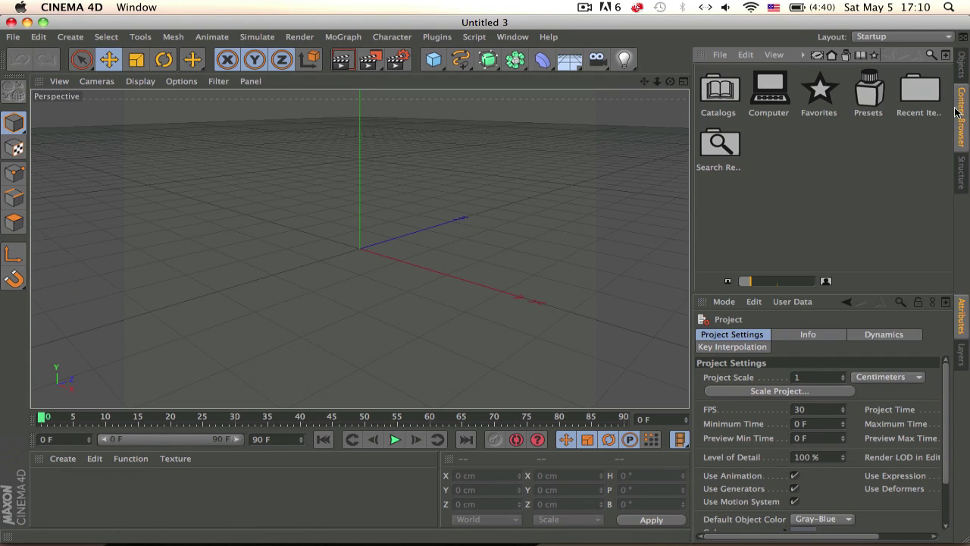
Step: Browse the content library to the folder with Blocks, Buildings, Characters and Items, then return to the object list
double_click(856, 95)
double_click(871, 134)
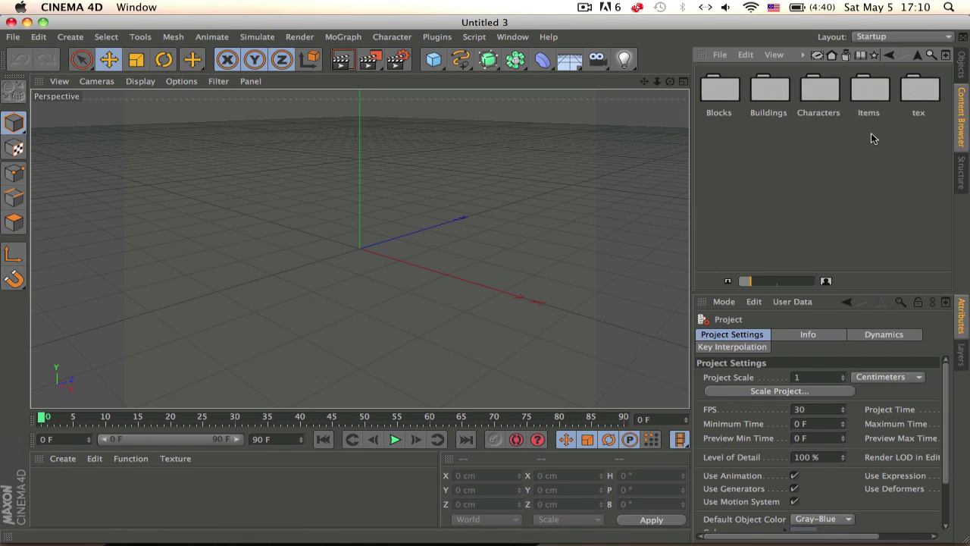
click(716, 87)
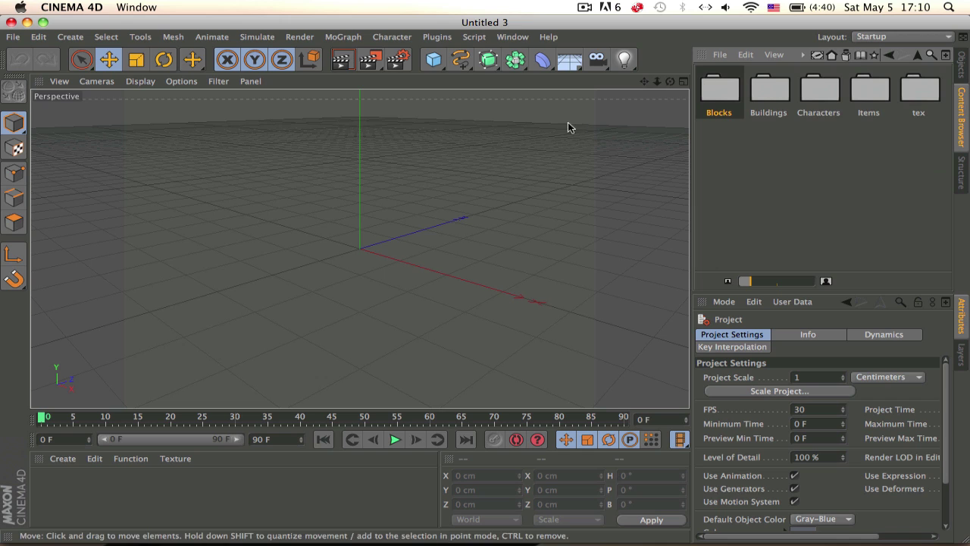
click(962, 76)
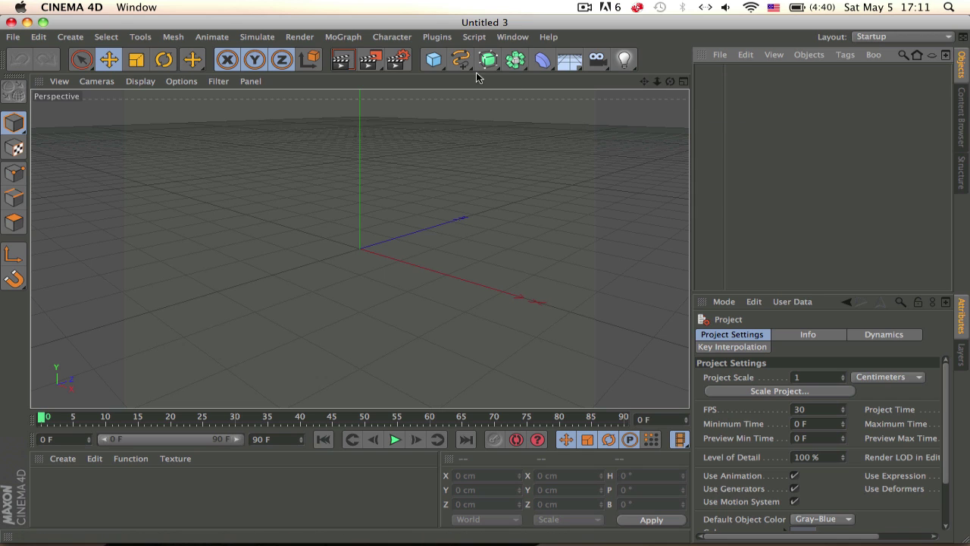
Step: Add a cube primitive at the centre of the empty scene
click(434, 59)
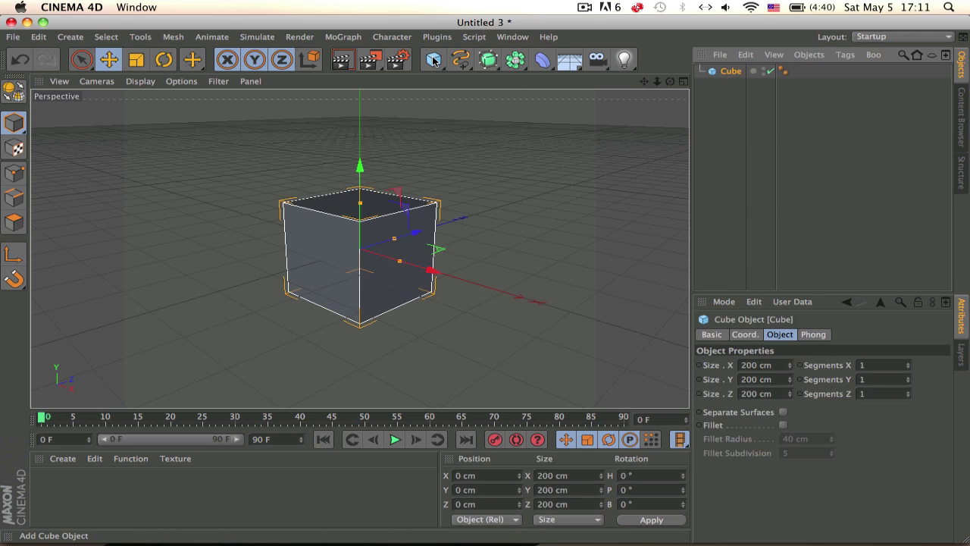
key(super+z)
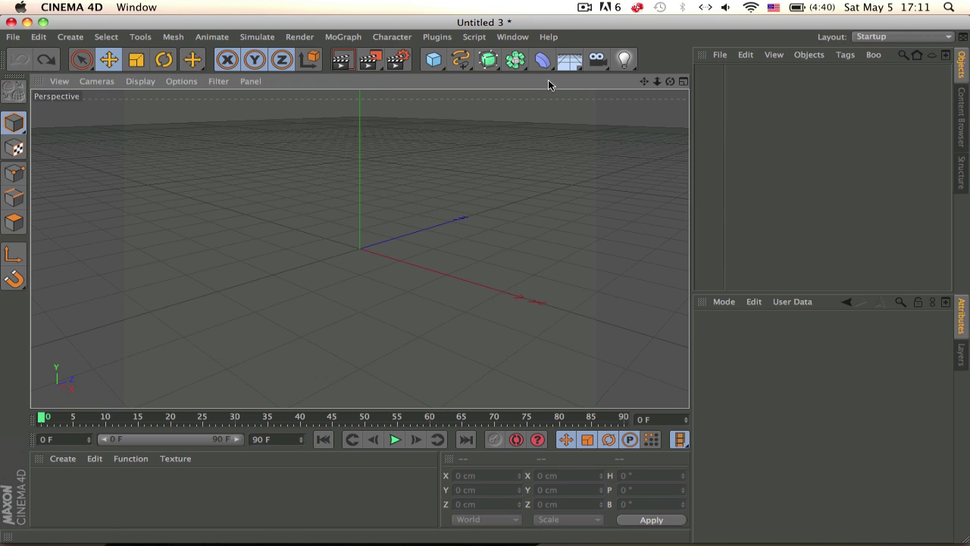
click(434, 60)
alt+drag(400, 214, 401, 239)
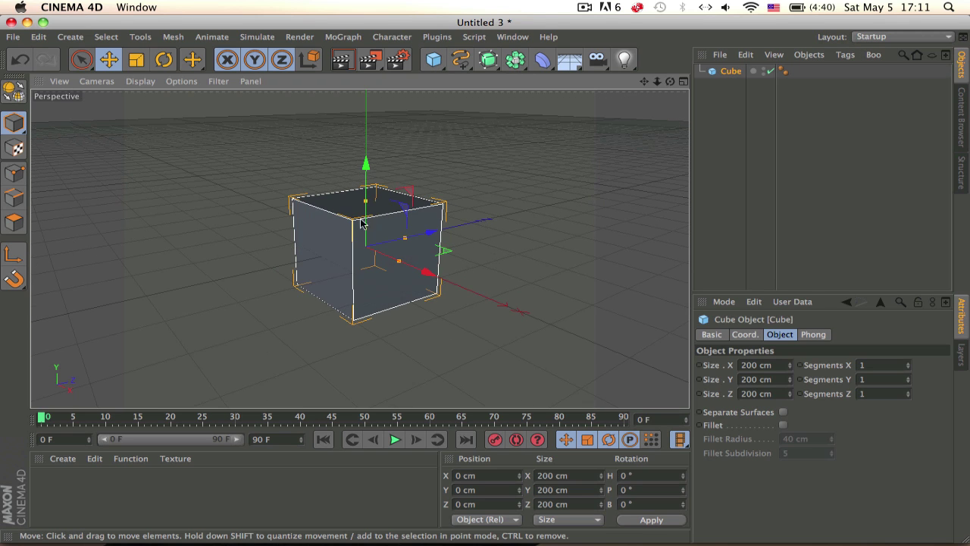
alt+drag(477, 267, 449, 269)
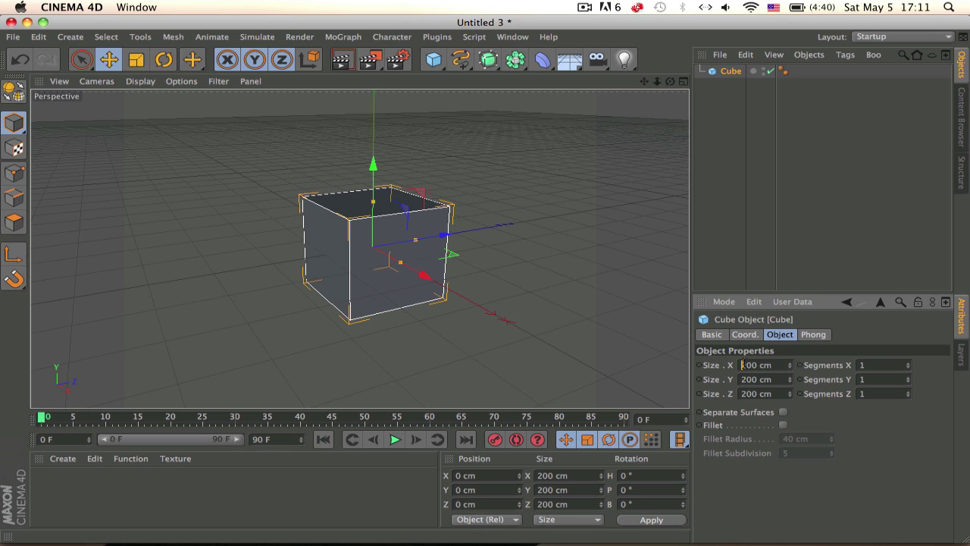
Step: Set the cube's X, Y and Z sizes to 100 cm each
double_click(760, 365)
text(100)
key(Tab)
text(100)
key(Tab)
text(100)
key(Return)
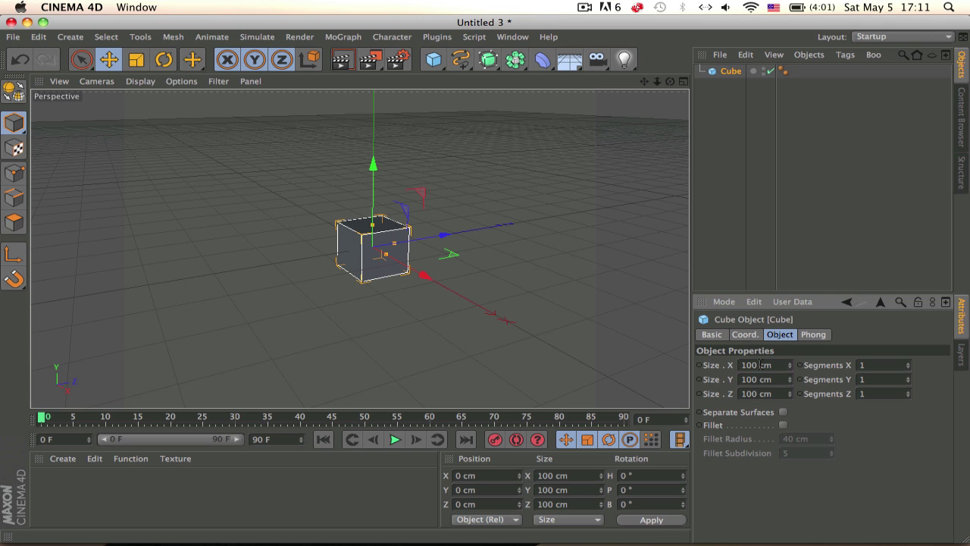
alt+drag(429, 379, 436, 318)
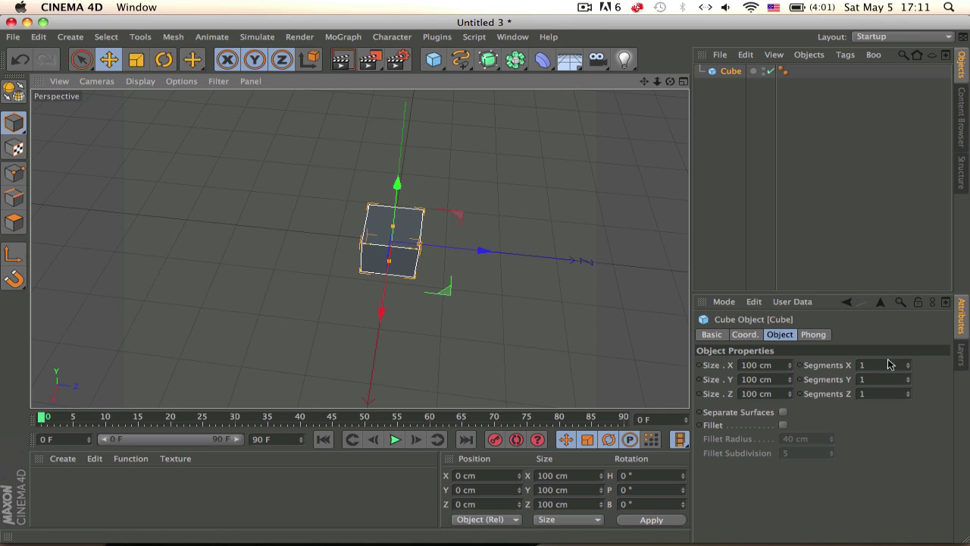
alt+drag(260, 145, 477, 219)
alt+middle_drag(465, 268, 417, 267)
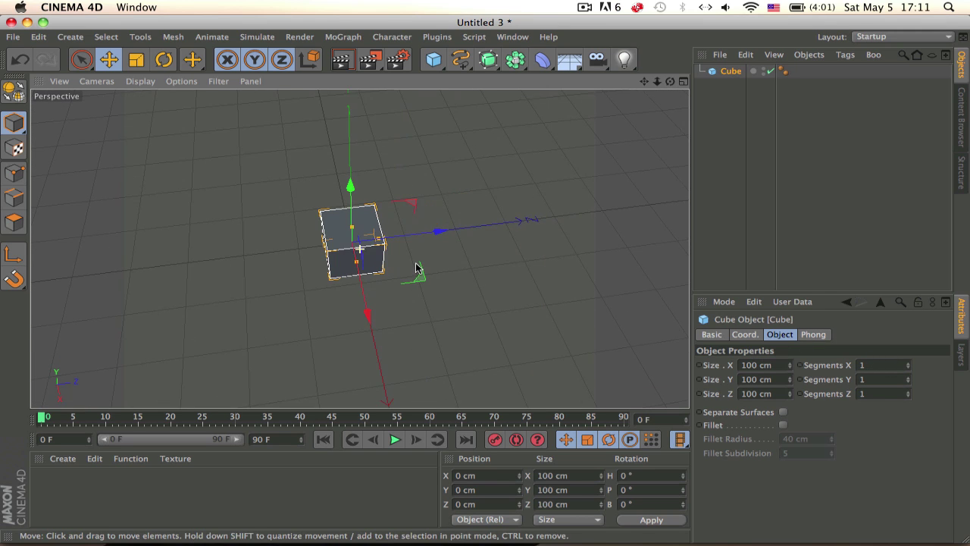
click(762, 379)
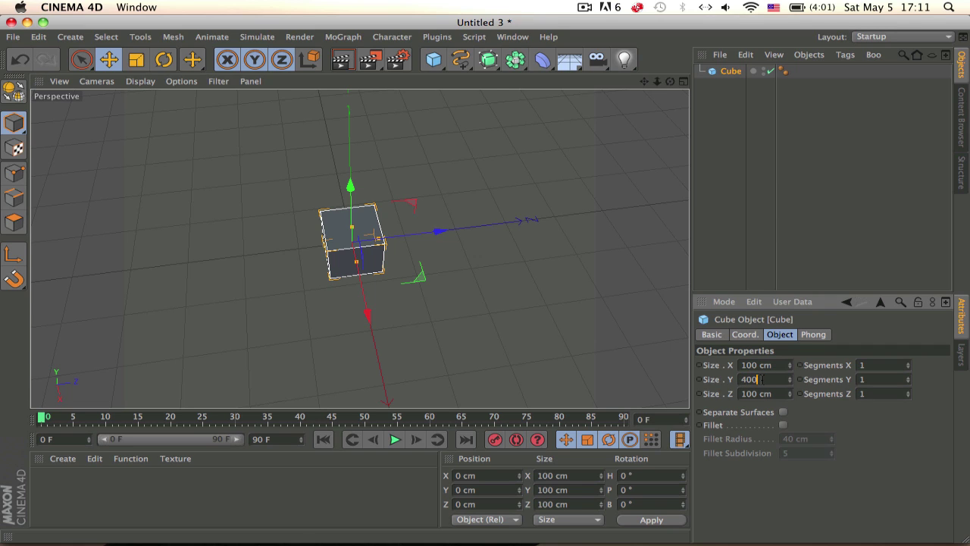
text(4000)
key(Return)
key(super+z)
Step: Widen the cube into a flat slab by setting its X and Z sizes to 4000 cm
click(761, 367)
text(4000)
key(Tab)
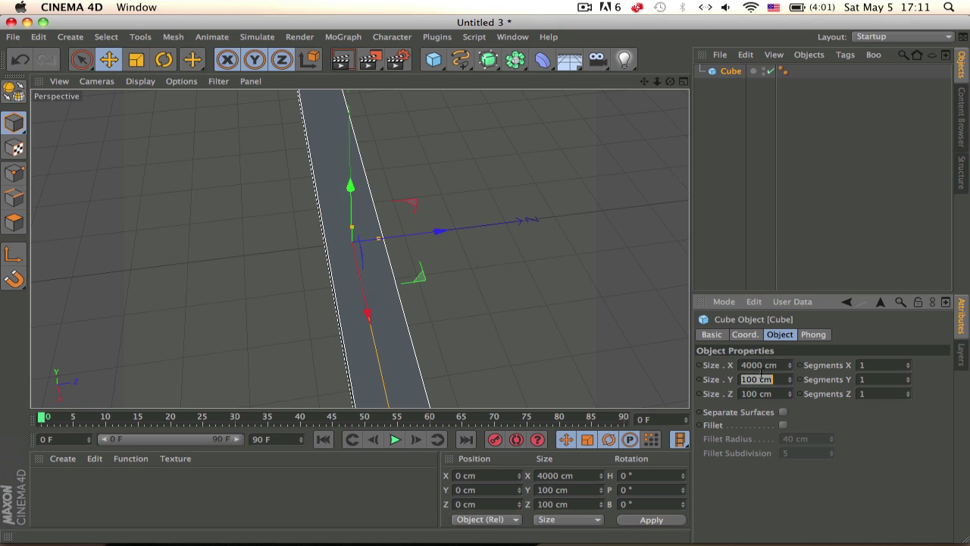
key(Tab)
text(4000)
key(Return)
Step: Divide the slab into a grid with 40 segments along X and 40 along Z
click(880, 364)
text(40)
key(Tab)
key(Tab)
text(40)
key(Return)
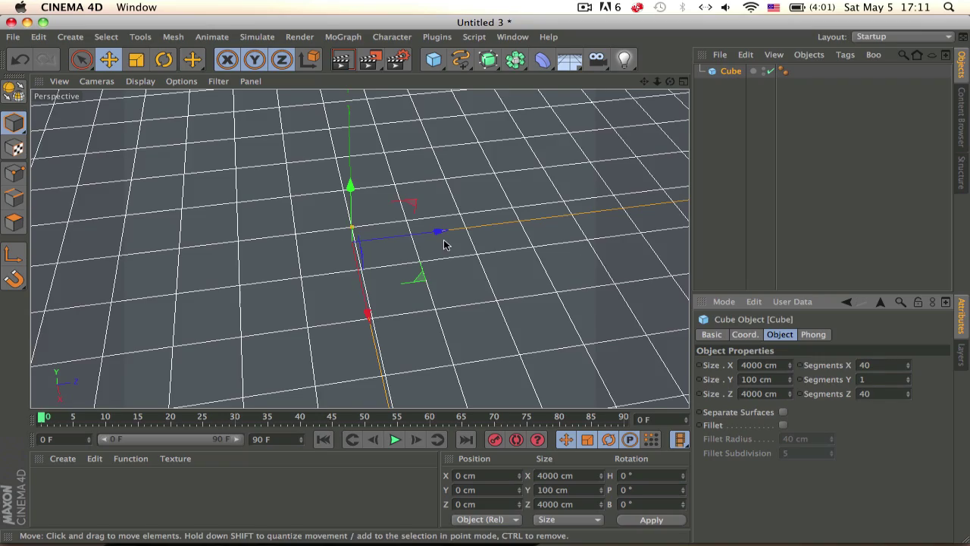
scroll(445, 236, down, 5)
mouse_move(488, 262)
alt+mouse_down()
mouse_move(470, 202)
mouse_move(517, 165)
mouse_move(485, 114)
mouse_move(369, 206)
mouse_move(484, 281)
alt+mouse_up()
alt+drag(592, 348, 463, 288)
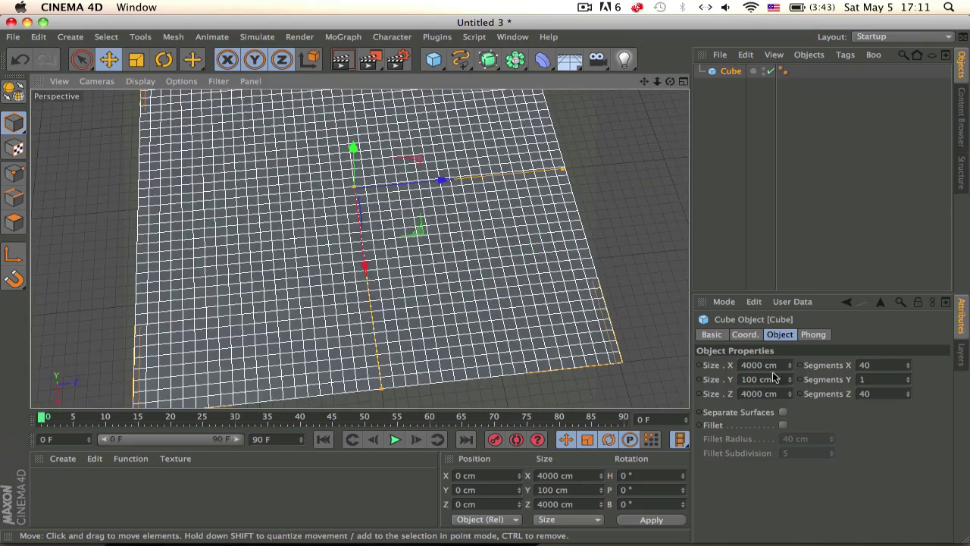
click(880, 365)
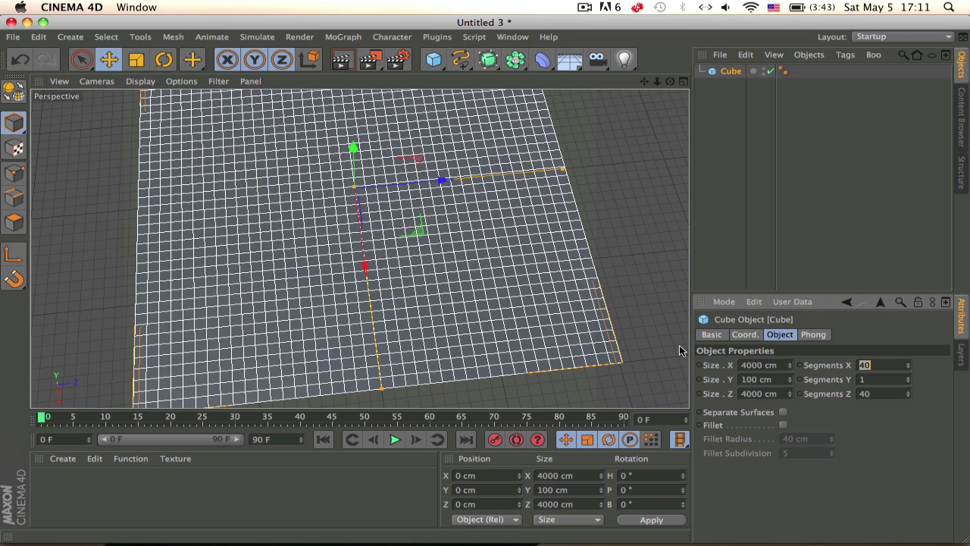
click(651, 324)
alt+drag(383, 255, 507, 274)
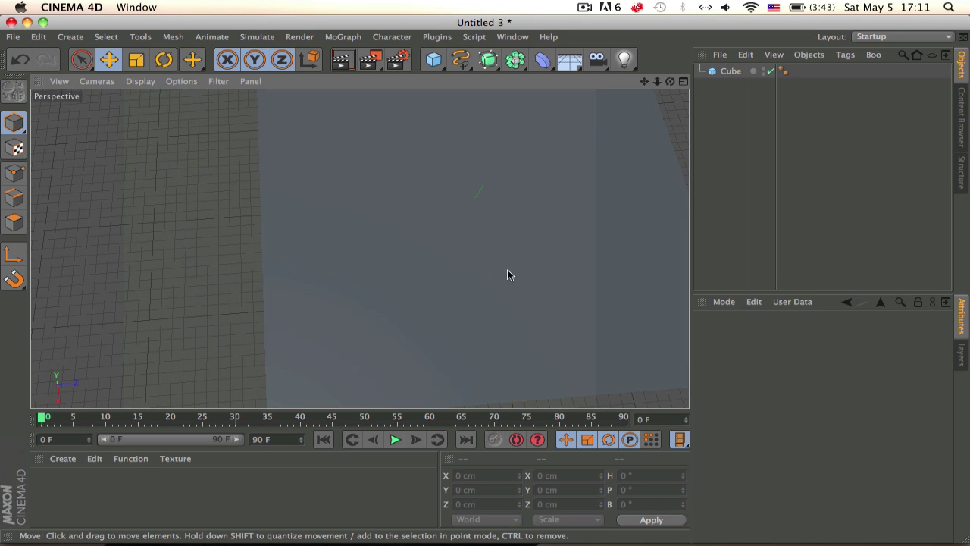
Step: Convert the slab into an editable polygon object and switch to polygon mode
click(731, 71)
key(o)
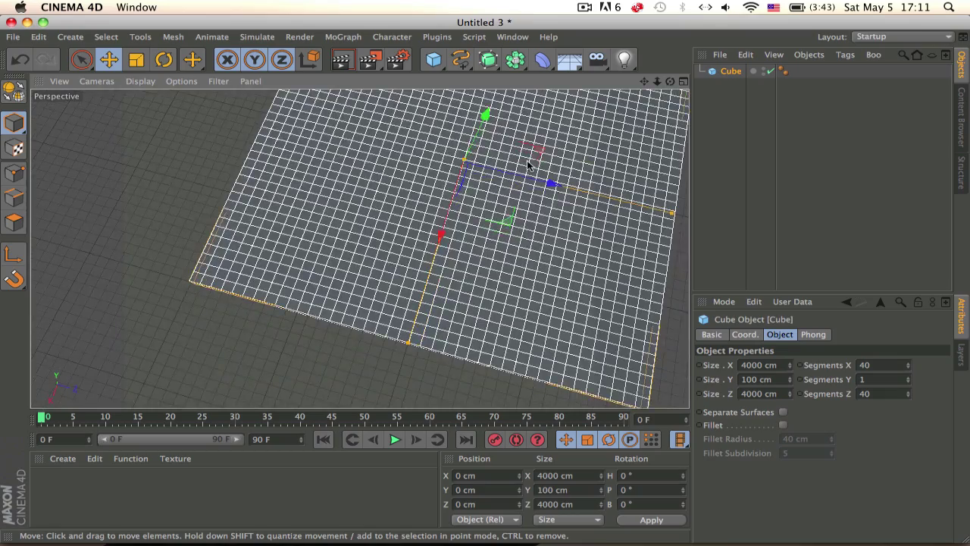
alt+drag(529, 165, 547, 199)
click(14, 89)
click(13, 222)
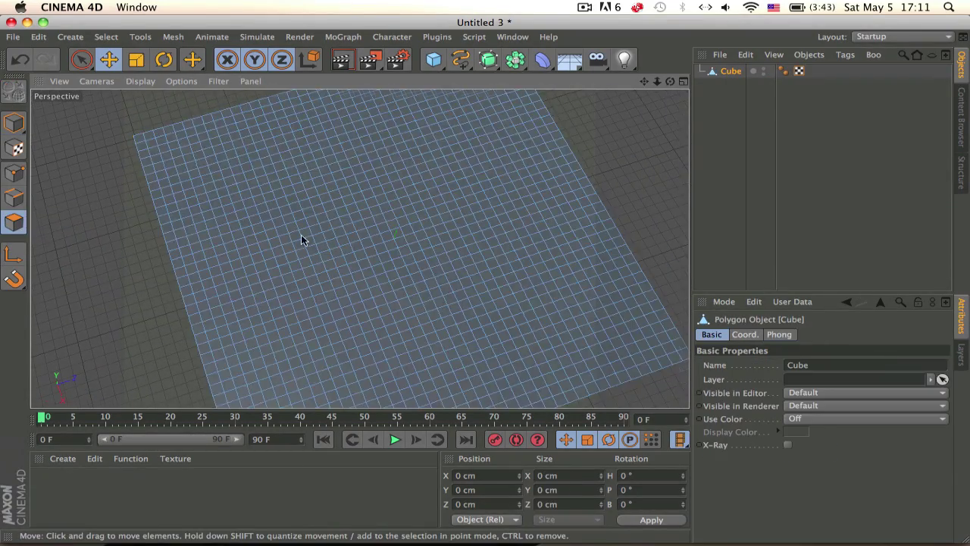
Step: Activate the Rectangle Selection tool for selecting the slab's polygons
alt+drag(299, 241, 438, 252)
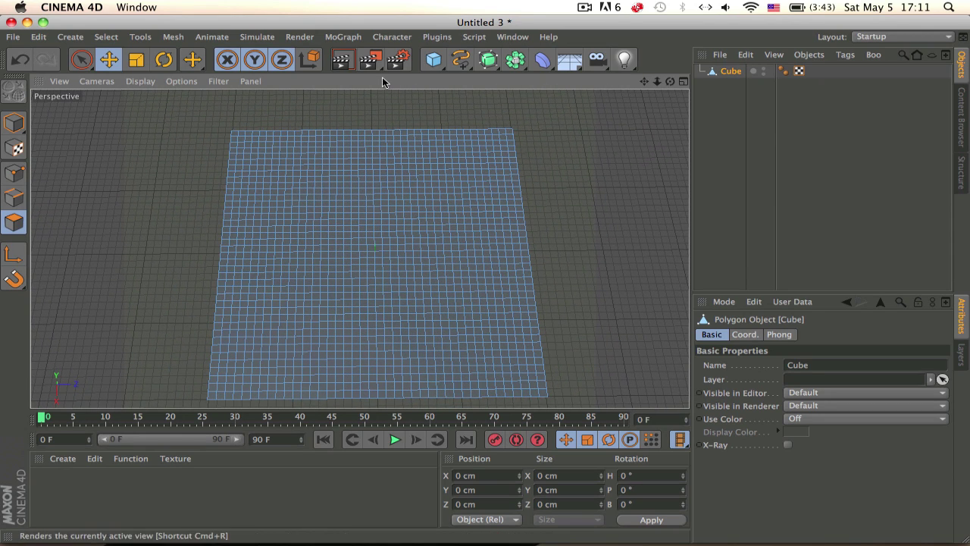
alt+middle_drag(352, 184, 358, 165)
click(96, 61)
click(96, 62)
click(81, 60)
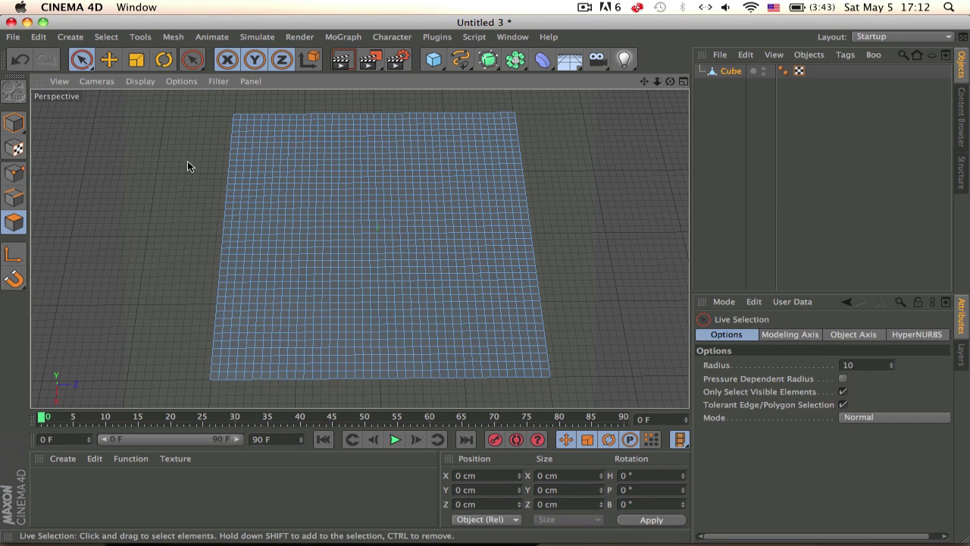
alt+drag(200, 174, 204, 206)
drag(80, 64, 128, 100)
alt+drag(295, 190, 292, 206)
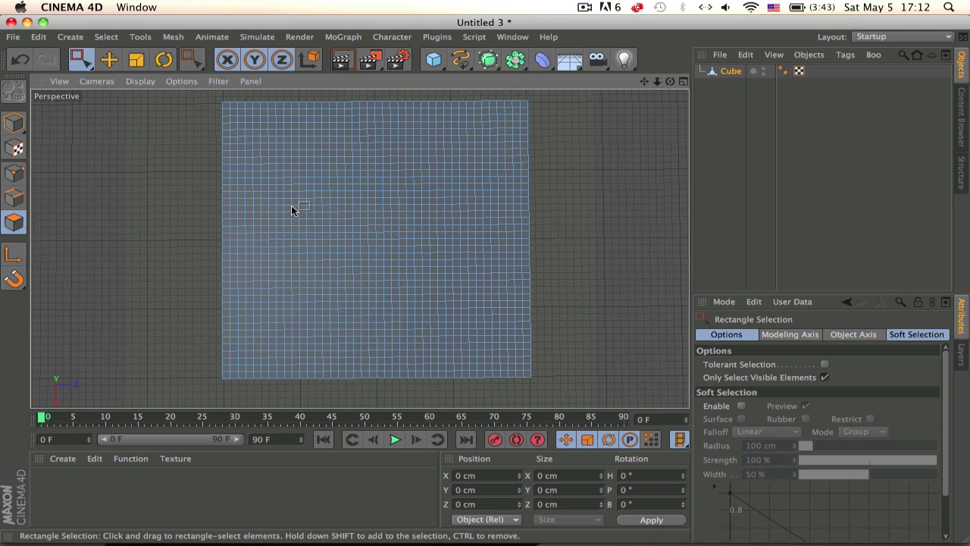
Step: Switch to the Top view and turn off Only Select Visible Elements for the rectangle selection
key(F2)
scroll(376, 240, down, 10)
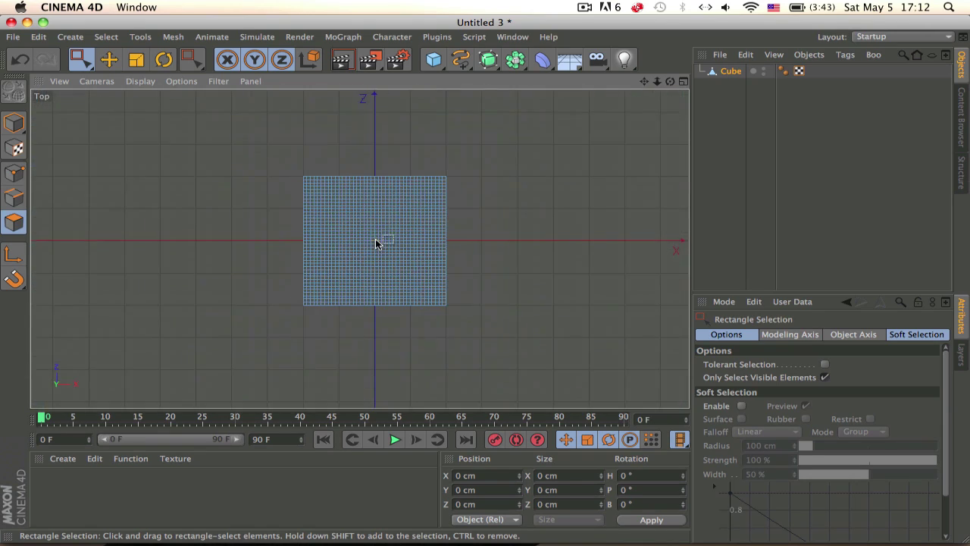
scroll(377, 243, up, 1)
scroll(377, 267, up, 4)
alt+middle_drag(379, 225, 387, 243)
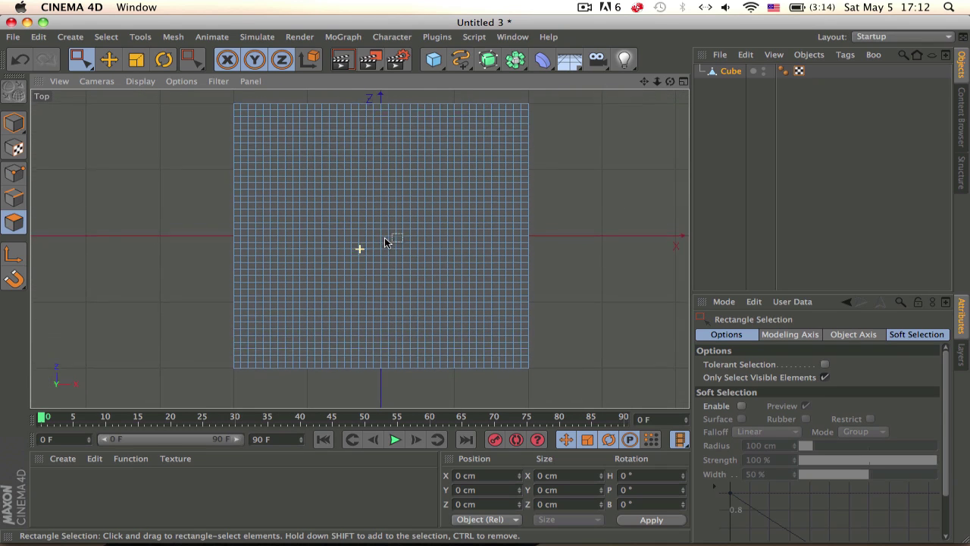
click(750, 338)
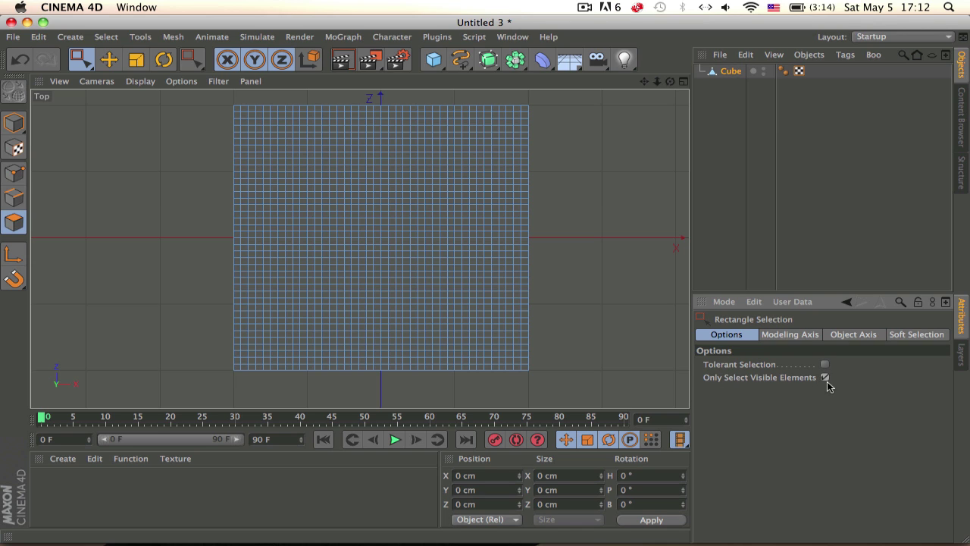
alt+middle_drag(357, 228, 376, 236)
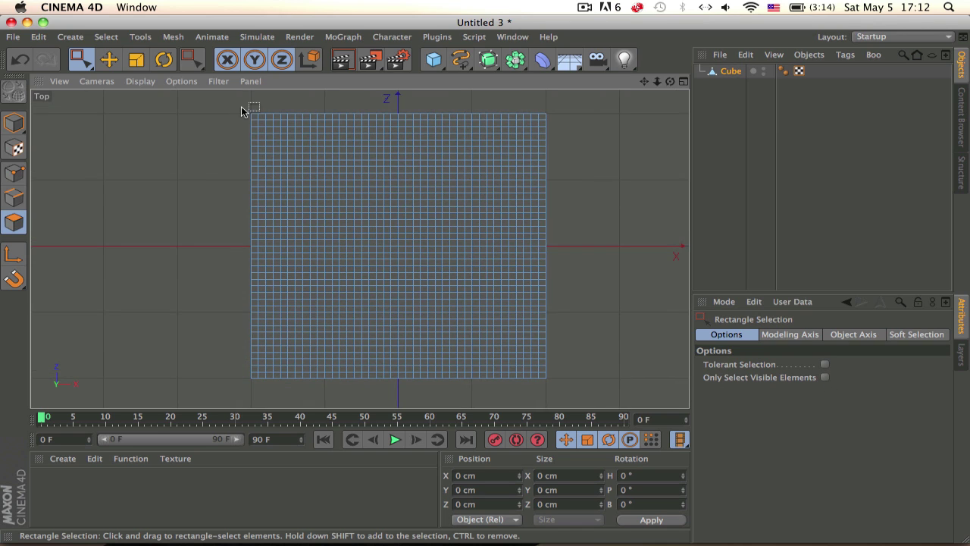
Step: Delete the polygon blocks at the slab's upper left corner, lower middle and upper middle to split it with a channel
drag(241, 111, 319, 235)
key(Delete)
drag(362, 263, 432, 403)
key(Delete)
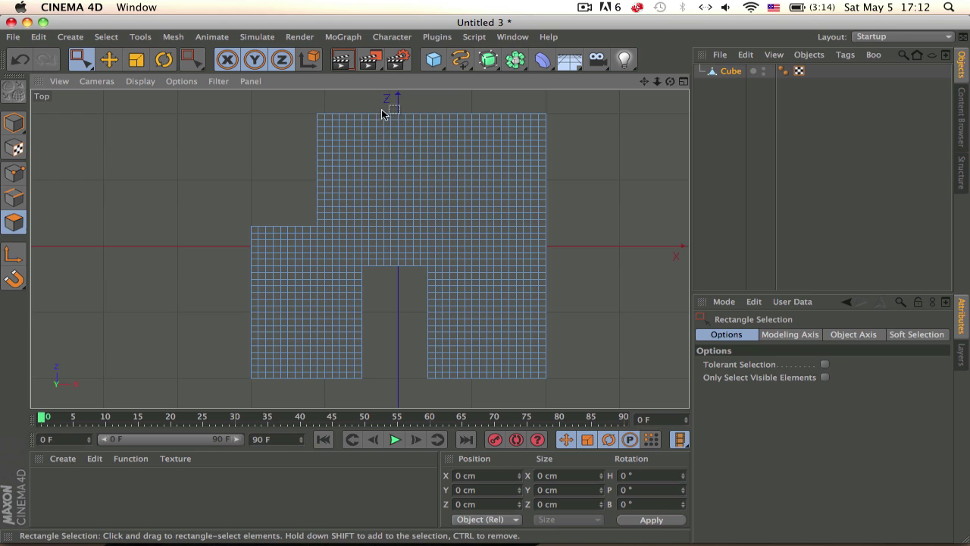
drag(362, 104, 402, 276)
key(Delete)
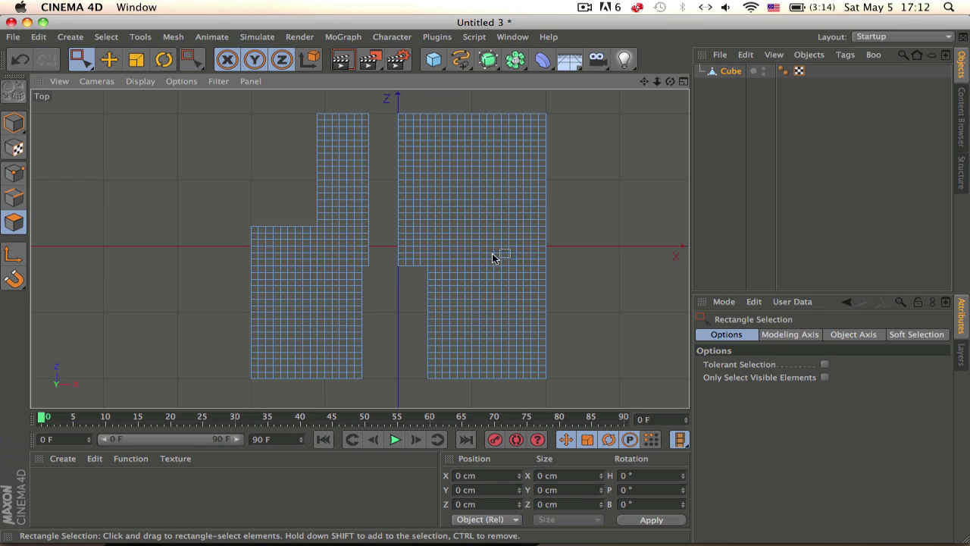
drag(485, 99, 554, 241)
key(Delete)
key(super+z)
Step: Delete overlapping polygon blocks in the slab's right half to form a stepped channel from the upper edge to the lower right corner
drag(487, 261, 530, 300)
key(Delete)
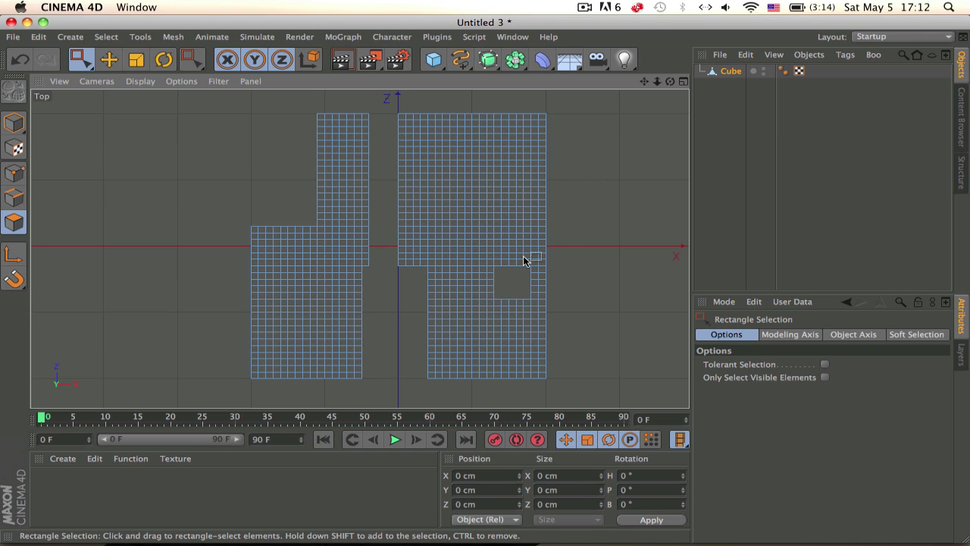
drag(464, 176, 508, 277)
key(Delete)
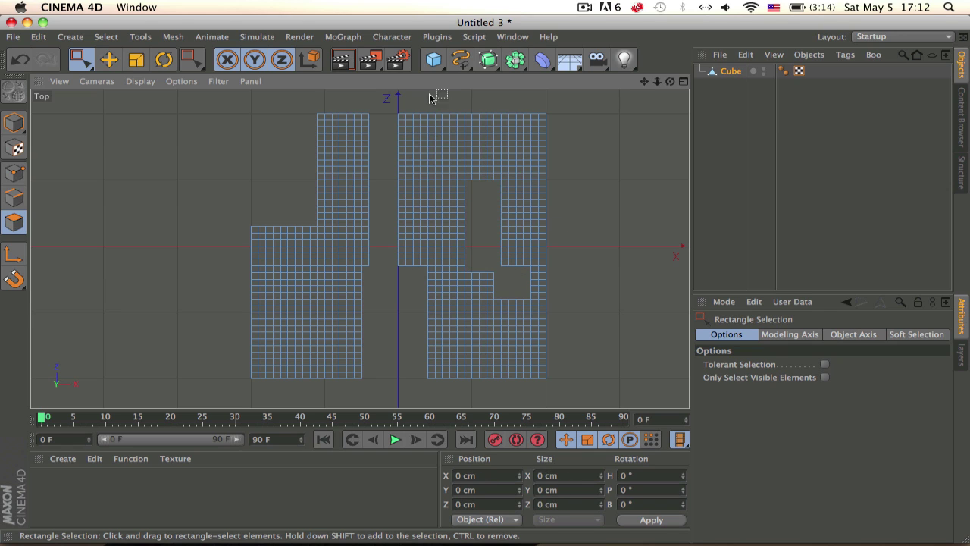
drag(429, 92, 485, 234)
key(Delete)
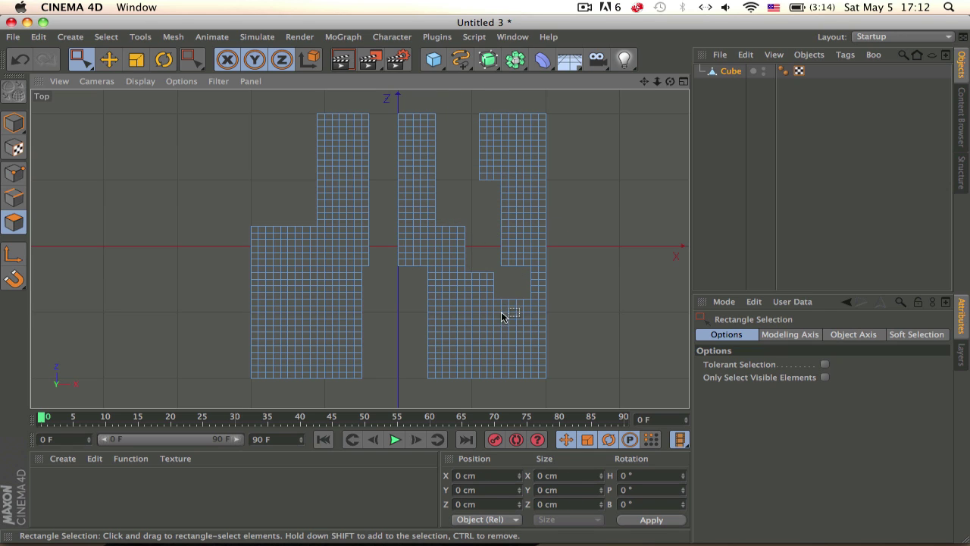
drag(552, 379, 540, 315)
key(Delete)
key(Delete)
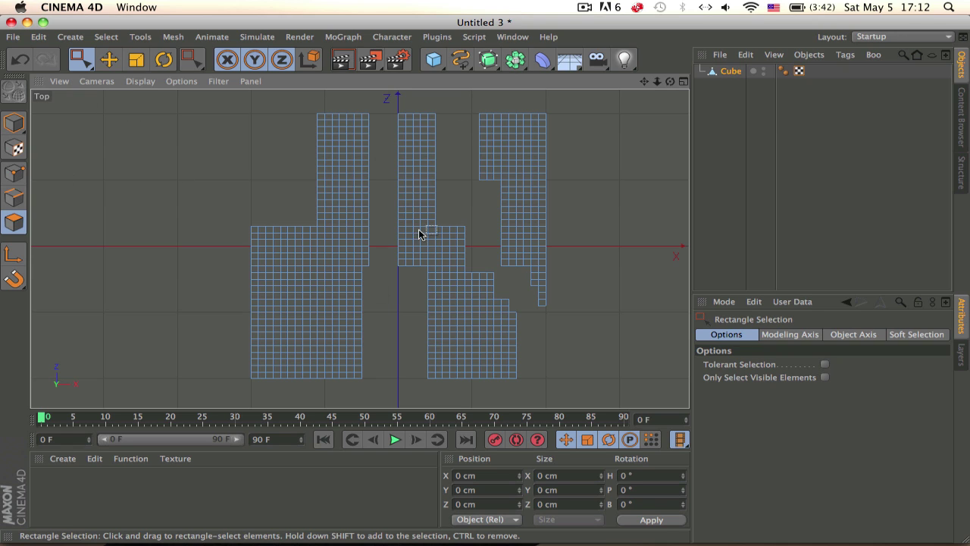
Step: Switch to the Perspective view and use Close Polygon Hole on the middle piece's open side along the stepped channel
key(F1)
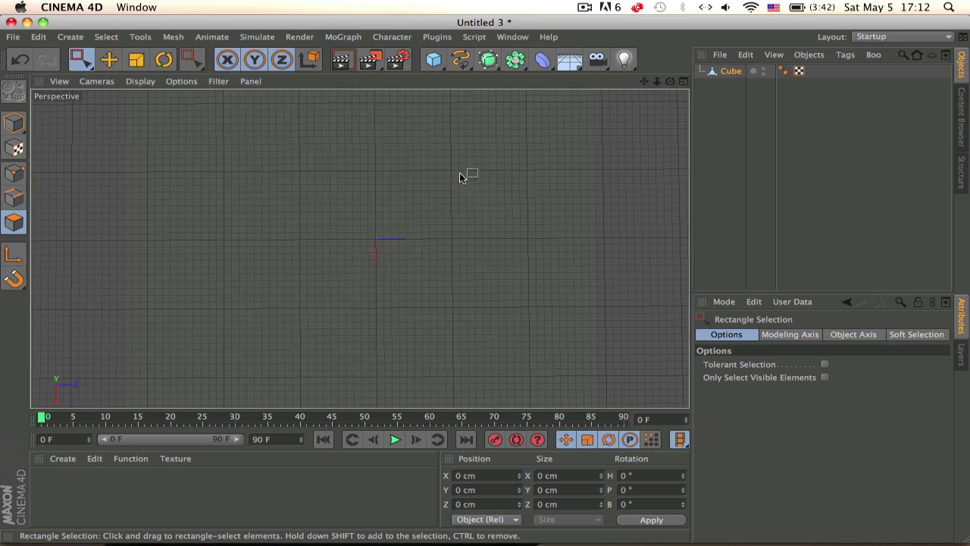
alt+drag(434, 251, 531, 91)
scroll(436, 251, up, 2)
scroll(435, 310, up, 3)
right_click(437, 318)
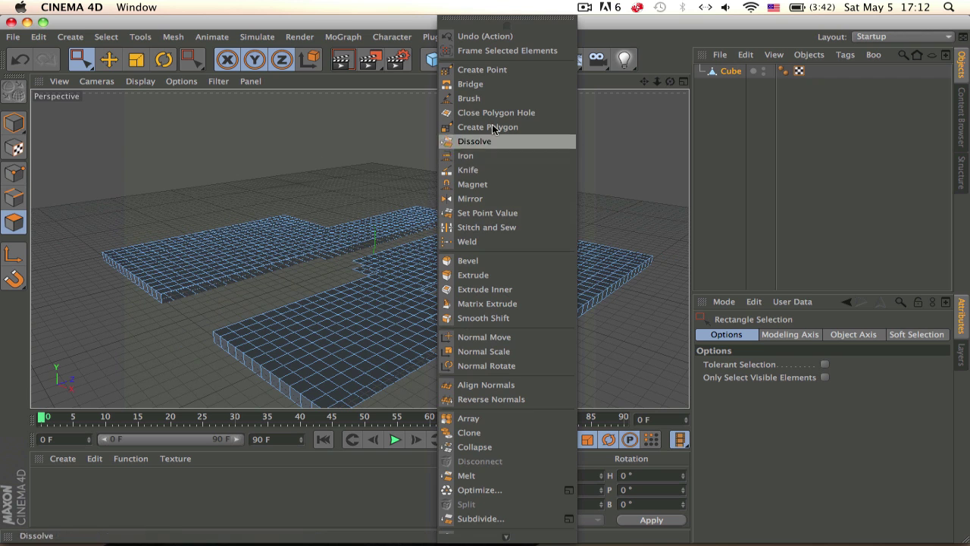
click(529, 114)
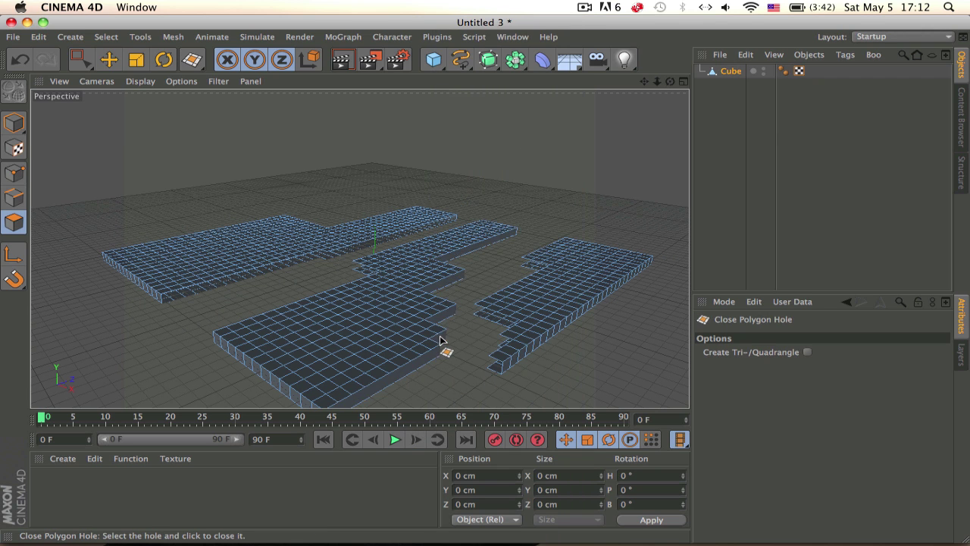
Step: Undo the last hole closing and close the open sides of the left and middle pieces facing the channel between them
alt+drag(444, 346, 353, 310)
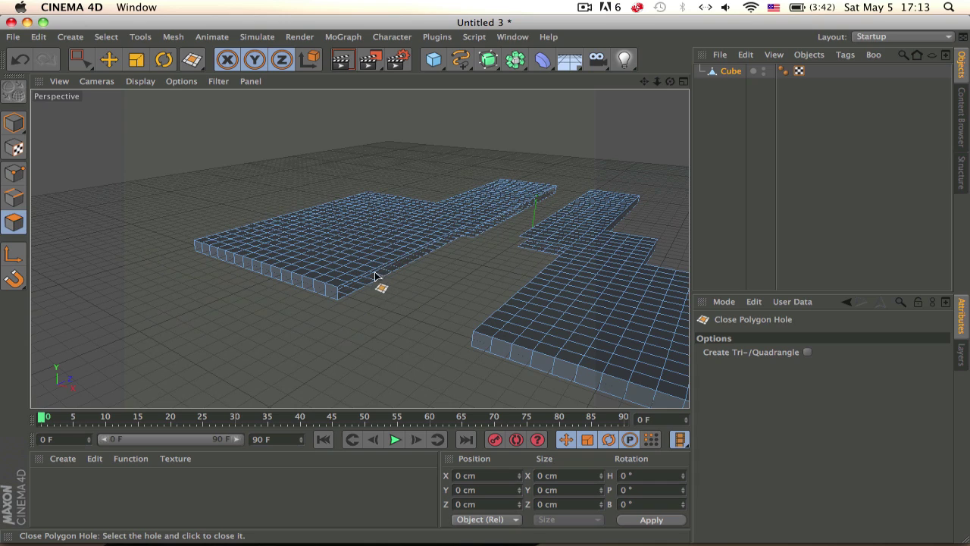
key(super+z)
scroll(383, 278, up, 5)
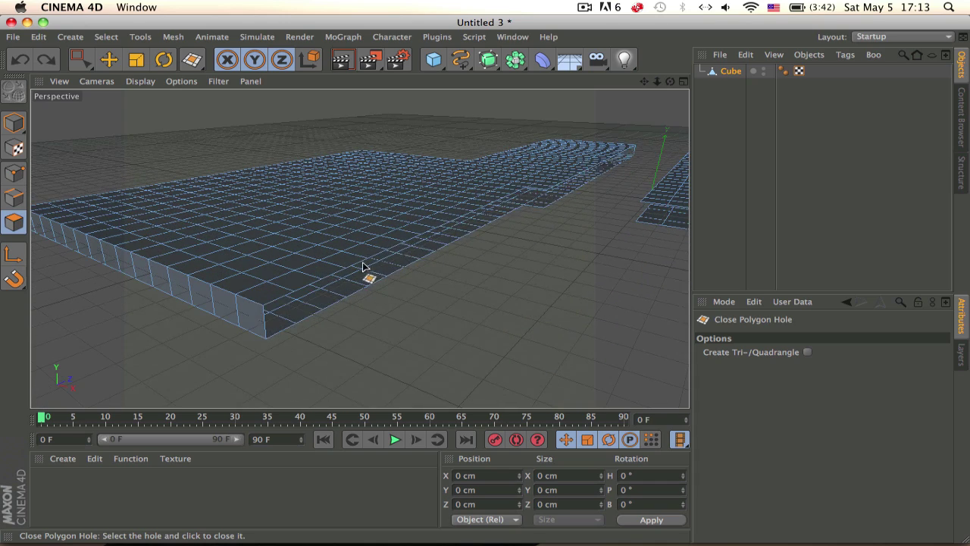
click(358, 269)
alt+drag(355, 271, 424, 280)
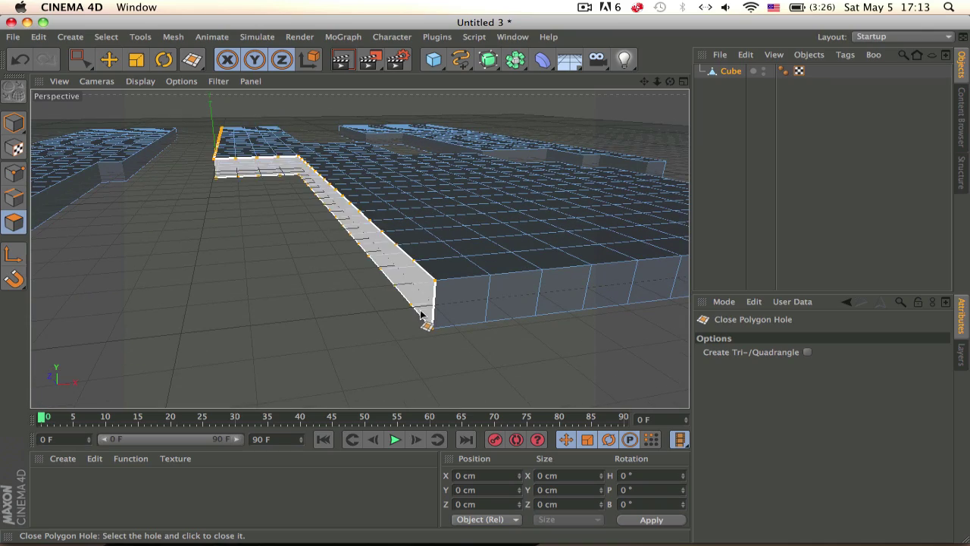
click(423, 314)
Step: Close the right piece's open side along the stepped channel
alt+drag(513, 217, 438, 190)
alt+drag(478, 153, 108, 258)
click(443, 195)
alt+drag(145, 210, 196, 271)
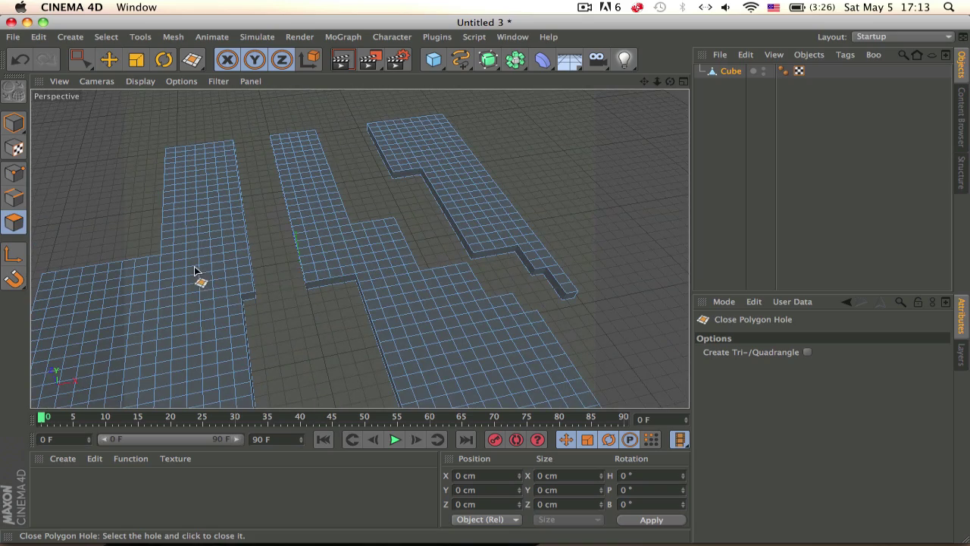
Step: In Edge mode, select a block of edges on the left piece's upper surface with Rectangle and Live Selection and dissolve them
click(14, 198)
alt+middle_drag(144, 219, 295, 222)
scroll(297, 258, up, 3)
scroll(297, 258, up, 2)
scroll(337, 311, up, 4)
drag(80, 59, 137, 101)
alt+drag(224, 187, 227, 249)
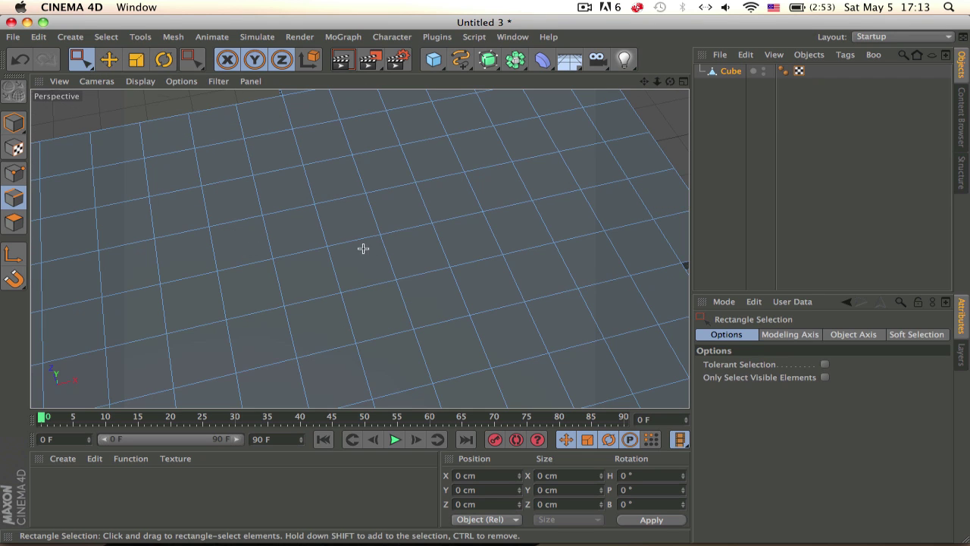
drag(367, 248, 489, 306)
drag(296, 205, 565, 417)
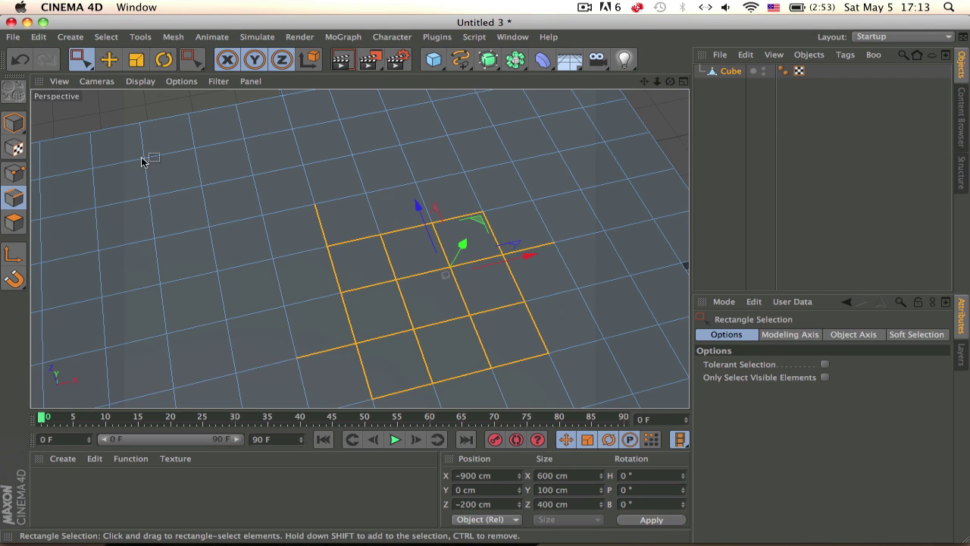
click(79, 59)
click(152, 76)
mouse_move(266, 197)
mouse_down()
mouse_move(322, 370)
mouse_move(284, 306)
mouse_move(329, 367)
mouse_up()
right_click(402, 261)
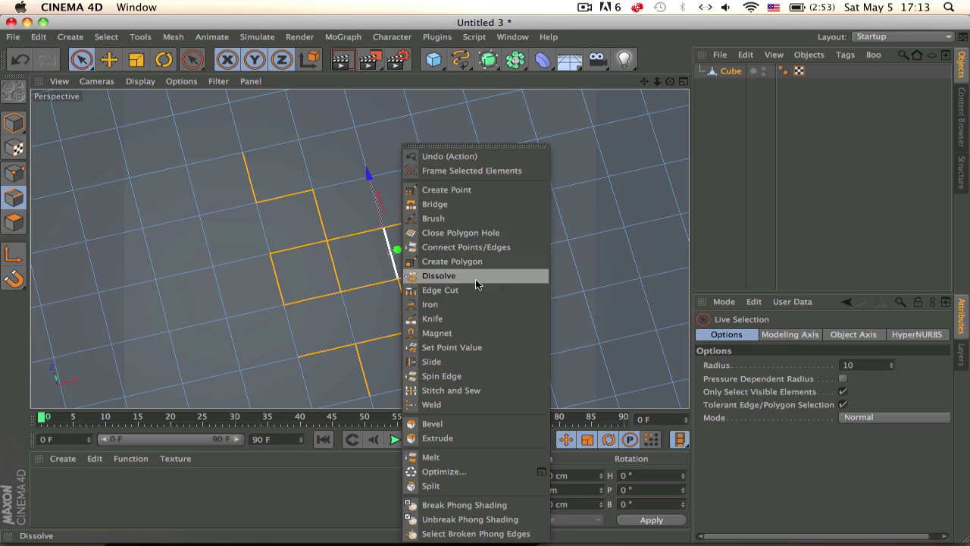
click(475, 280)
alt+drag(438, 251, 467, 129)
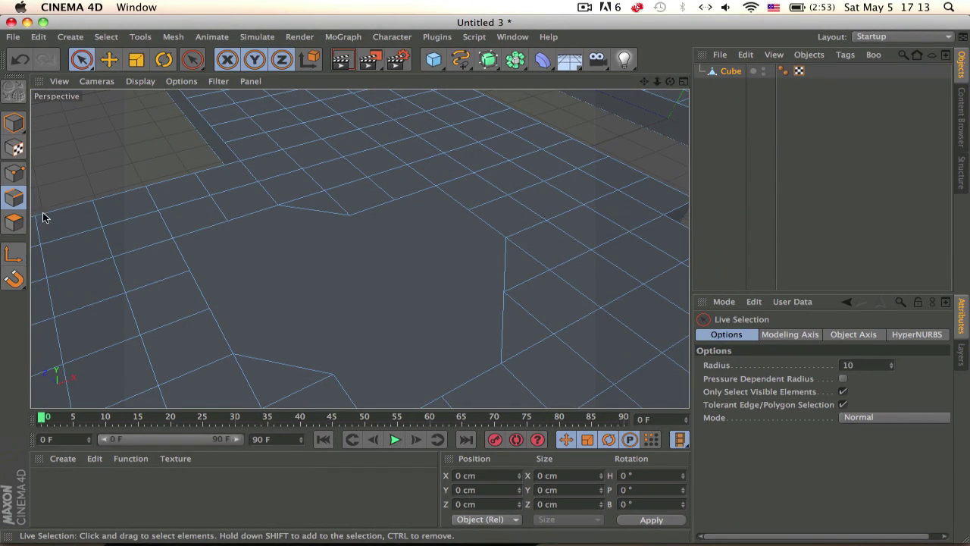
click(13, 222)
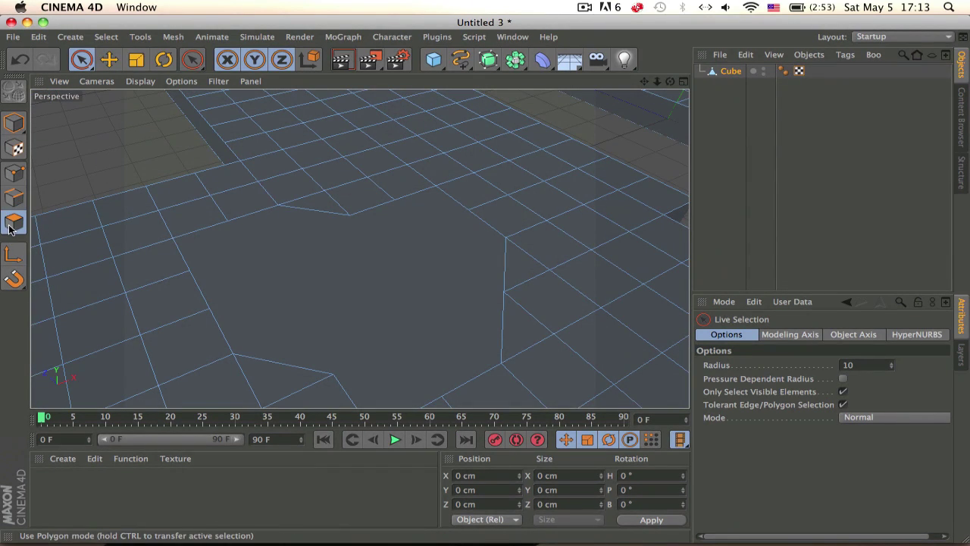
click(392, 240)
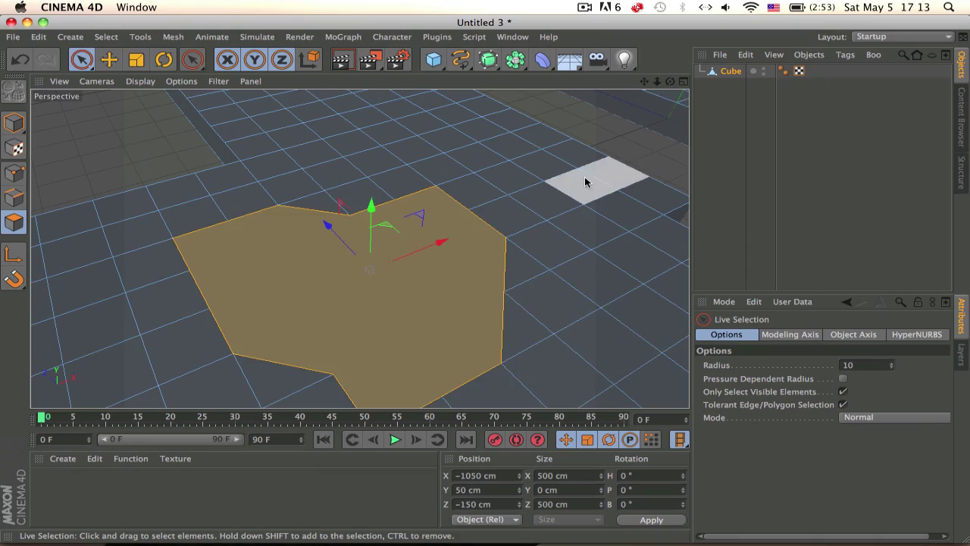
key(super+z)
alt+drag(373, 318, 312, 390)
alt+right_drag(311, 391, 377, 398)
alt+right_drag(361, 249, 387, 306)
alt+middle_drag(386, 305, 302, 253)
alt+drag(461, 320, 505, 257)
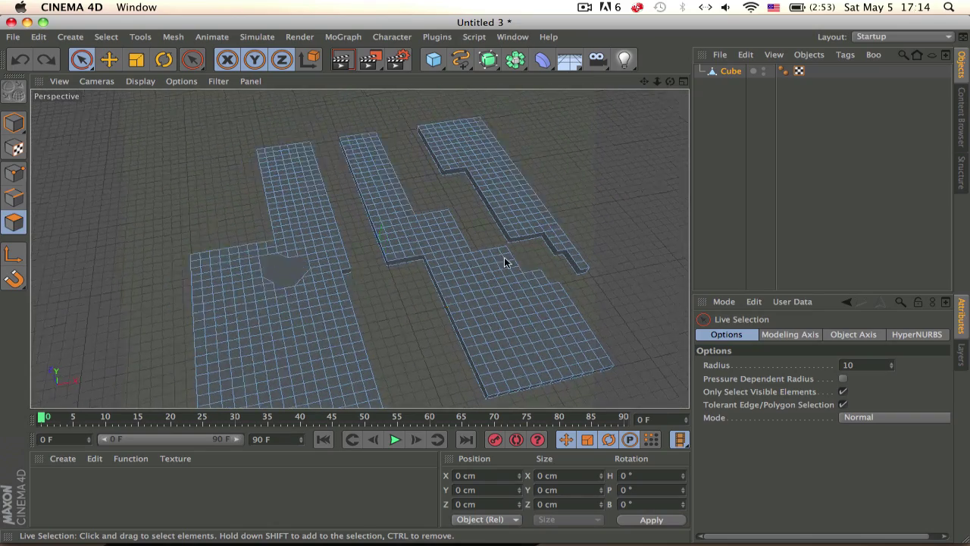
Step: Create a new material, set its color to white (255, 255, 255) and turn off its Specular channel
double_click(110, 516)
double_click(57, 491)
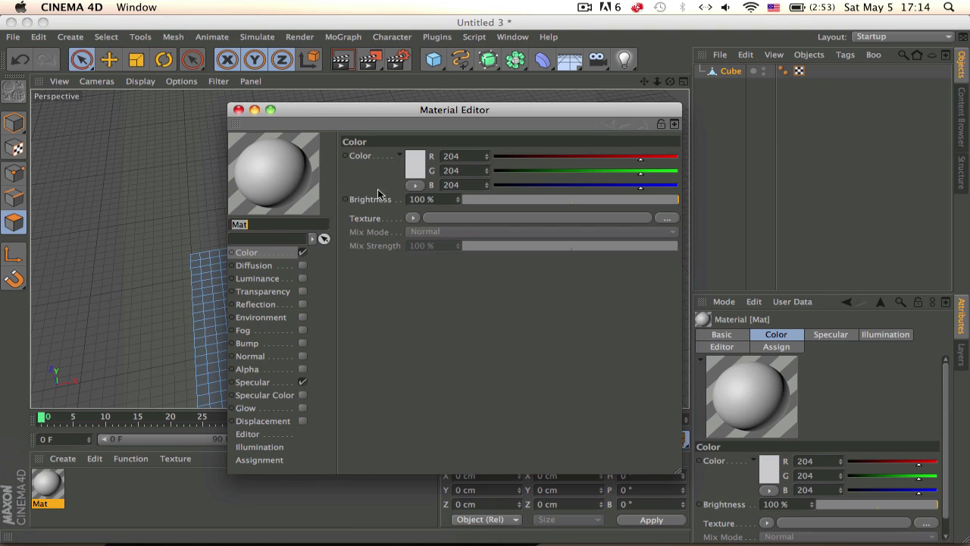
drag(672, 185, 723, 158)
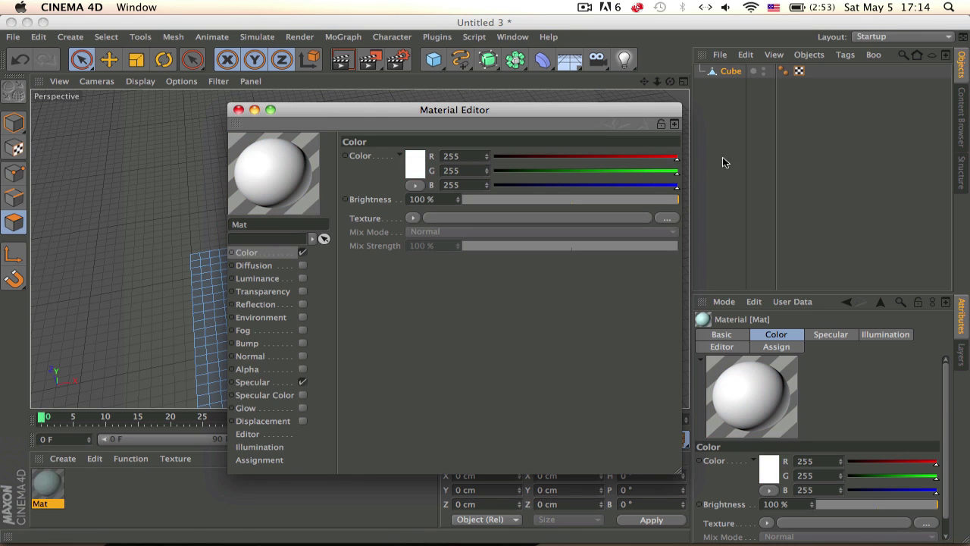
click(302, 381)
Step: Enable the material's Transparency channel with a brightness of 77% and close the Material Editor
click(302, 292)
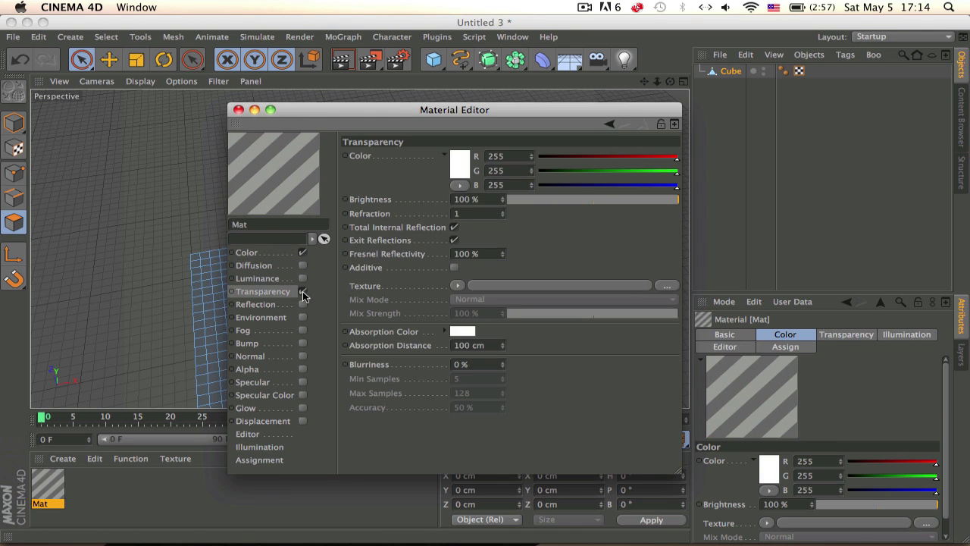
click(560, 198)
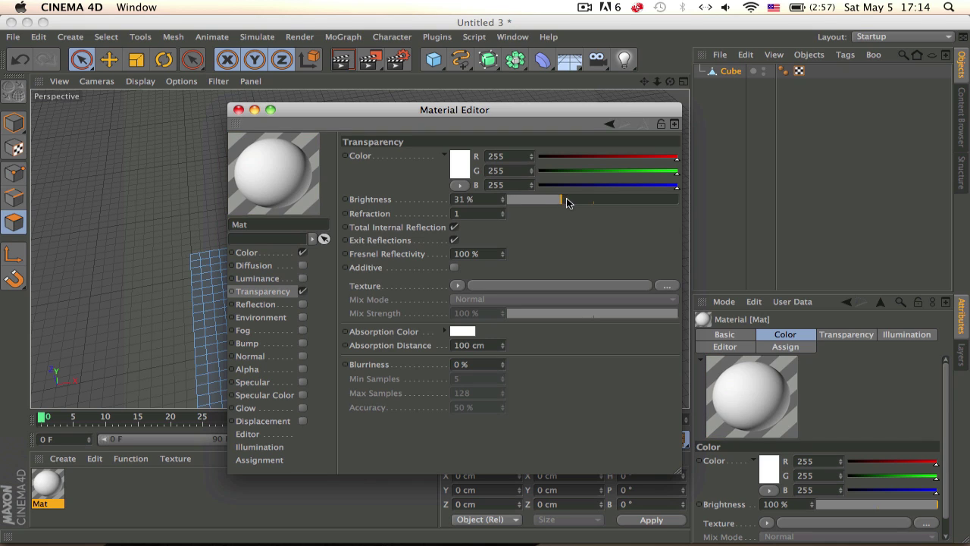
drag(563, 198, 490, 214)
drag(609, 206, 712, 182)
click(617, 188)
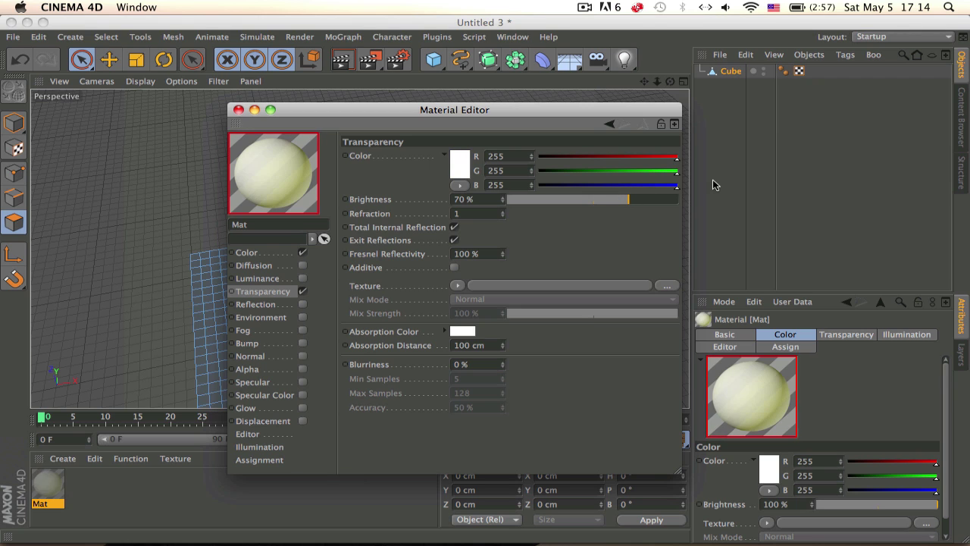
click(640, 198)
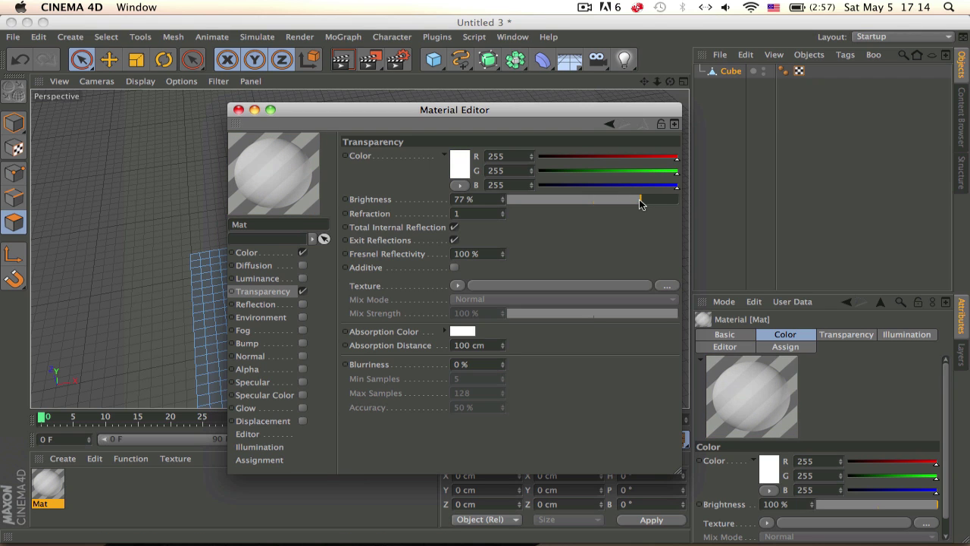
click(238, 110)
Step: Apply the white transparent material to the terrain and render the view from close up
drag(63, 474, 458, 265)
scroll(460, 264, up, 6)
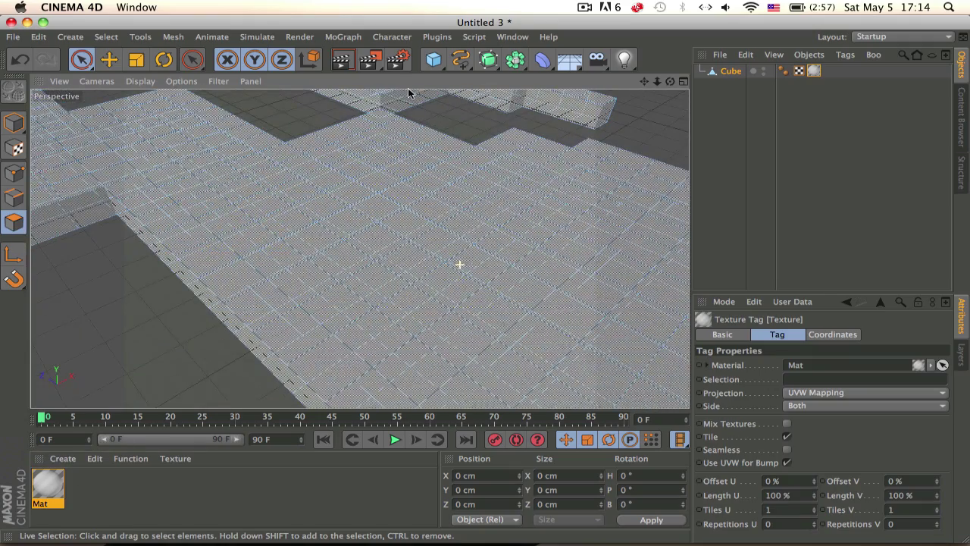
click(354, 60)
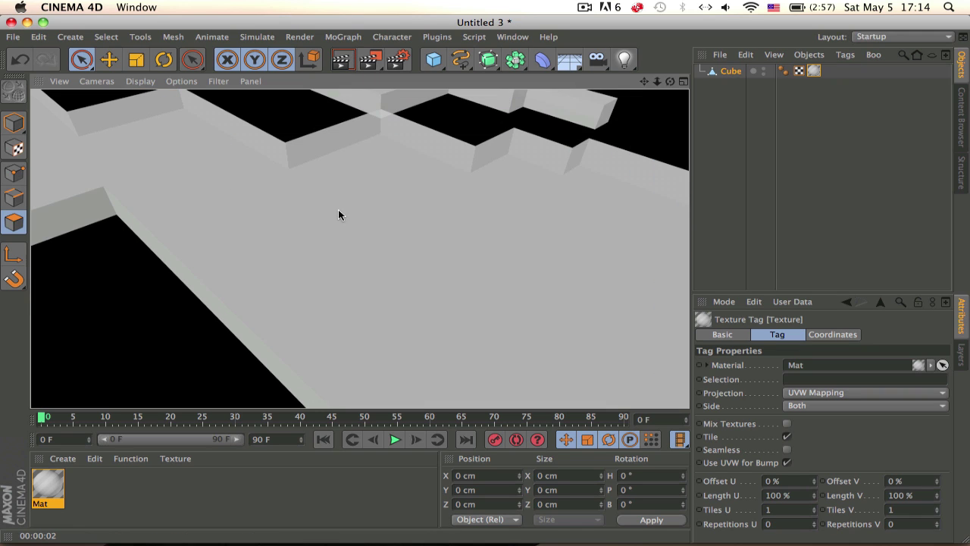
Step: Raise the material's transparency brightness to 86% and render the view again
double_click(48, 489)
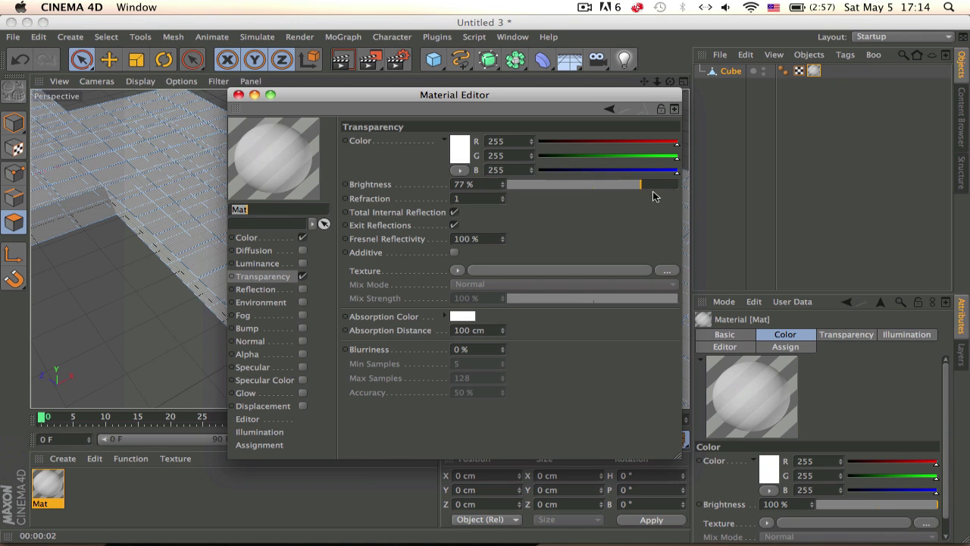
click(657, 185)
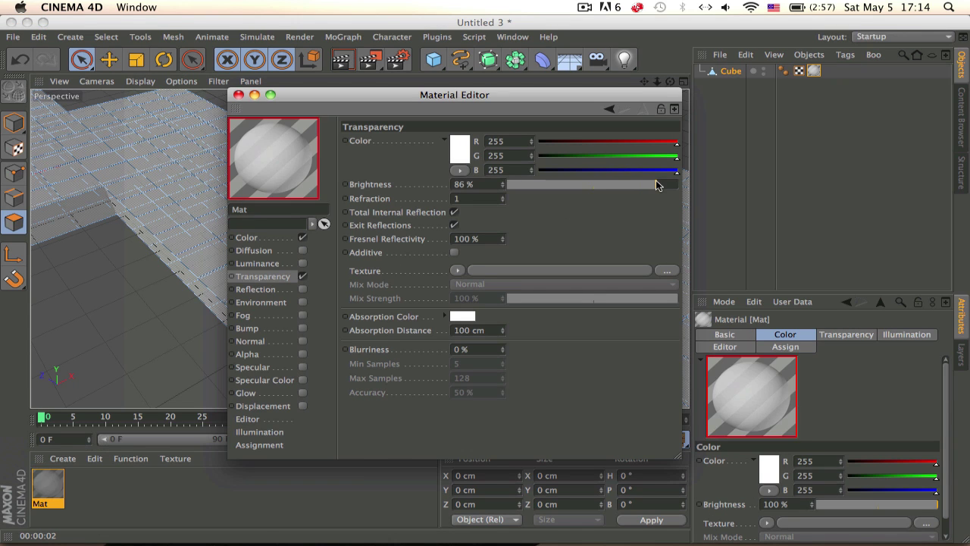
click(238, 95)
click(351, 58)
scroll(403, 298, down, 15)
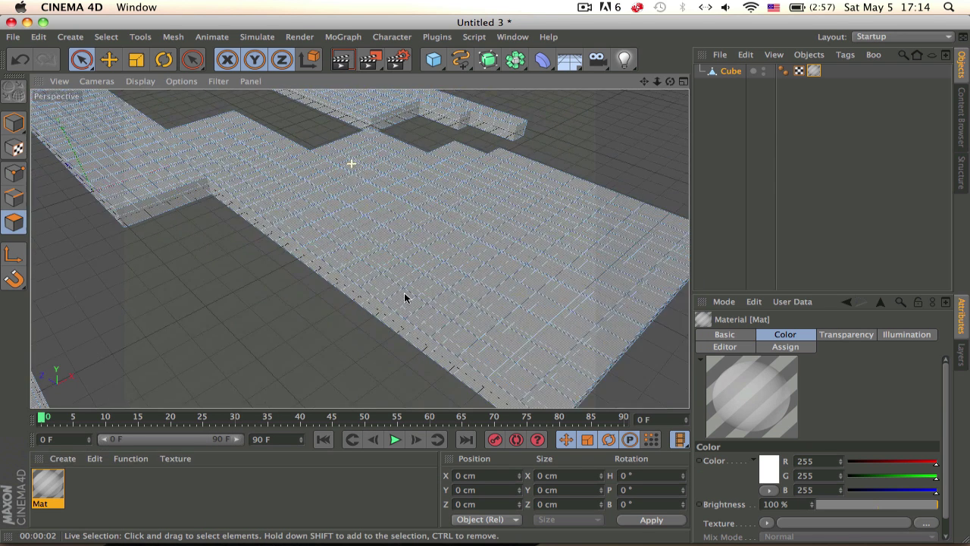
scroll(353, 303, up, 3)
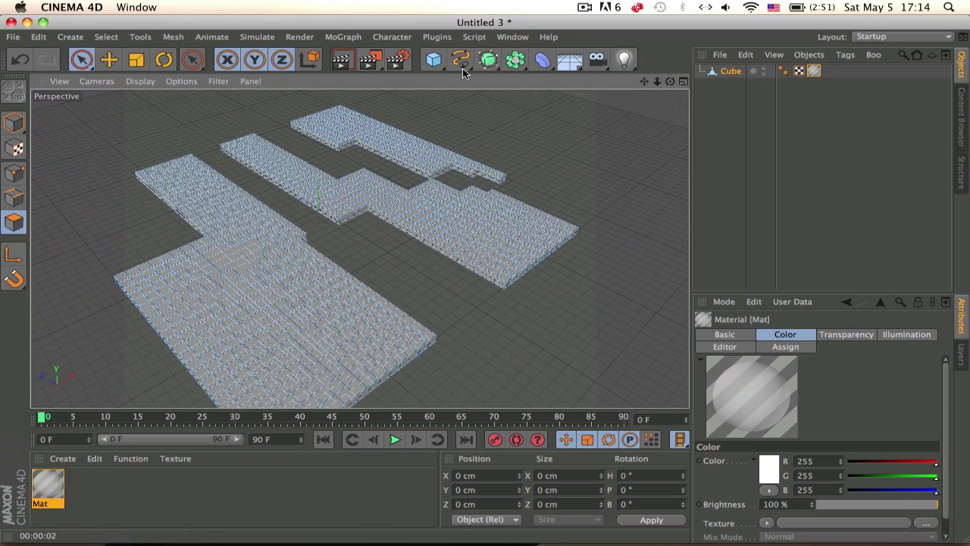
click(394, 37)
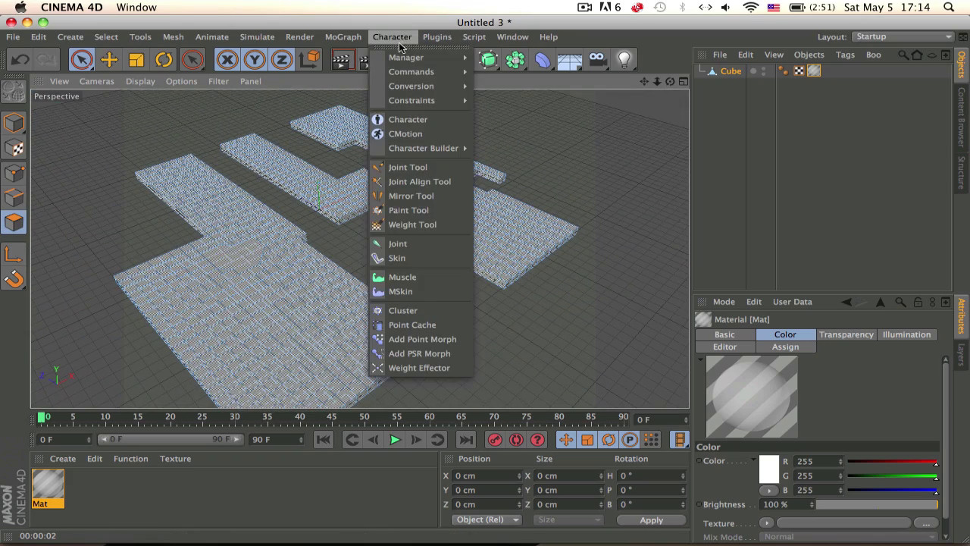
click(394, 37)
Step: Duplicate the Cube terrain in Model mode and move the copy to about X -3405 cm, Z 2921 cm
click(730, 75)
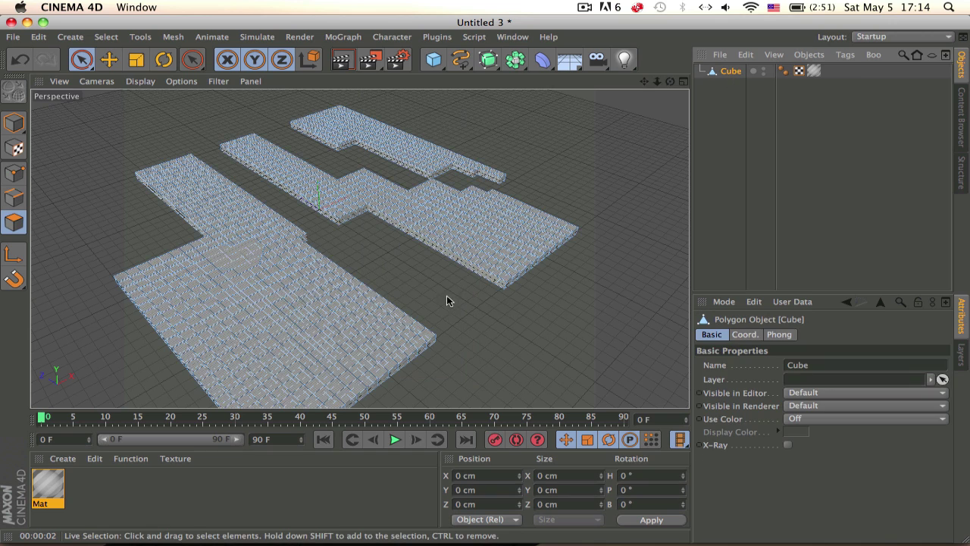
alt+drag(444, 301, 327, 290)
click(9, 124)
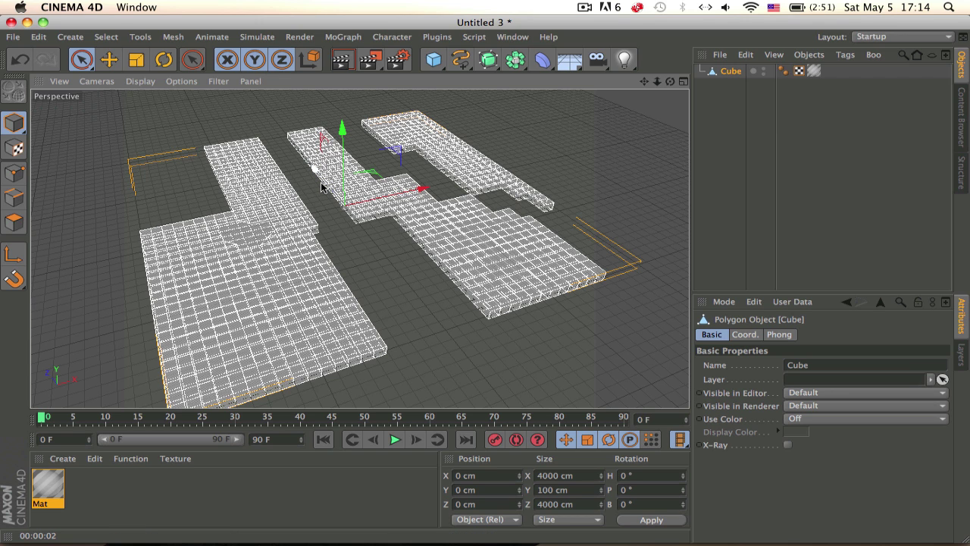
key(super+v)
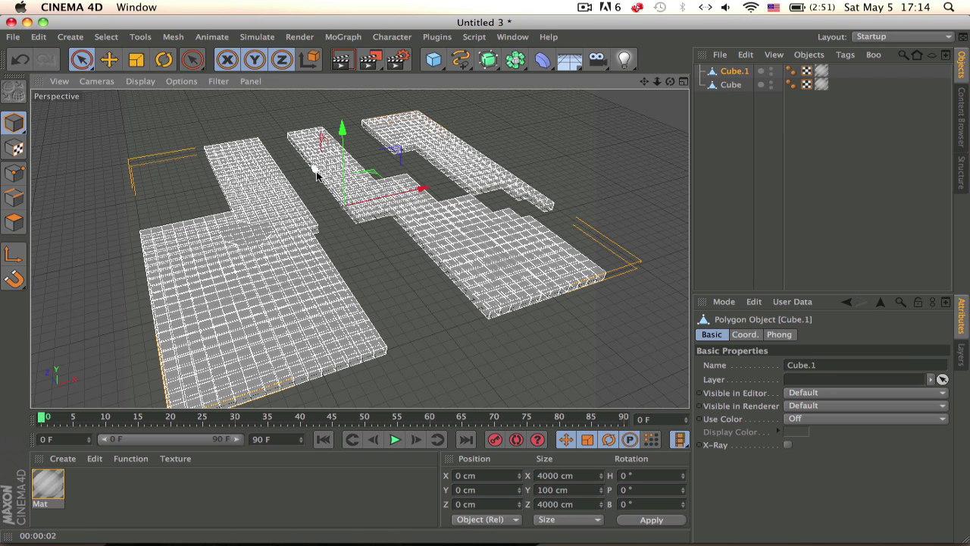
drag(314, 169, 231, 80)
alt+middle_drag(349, 205, 424, 260)
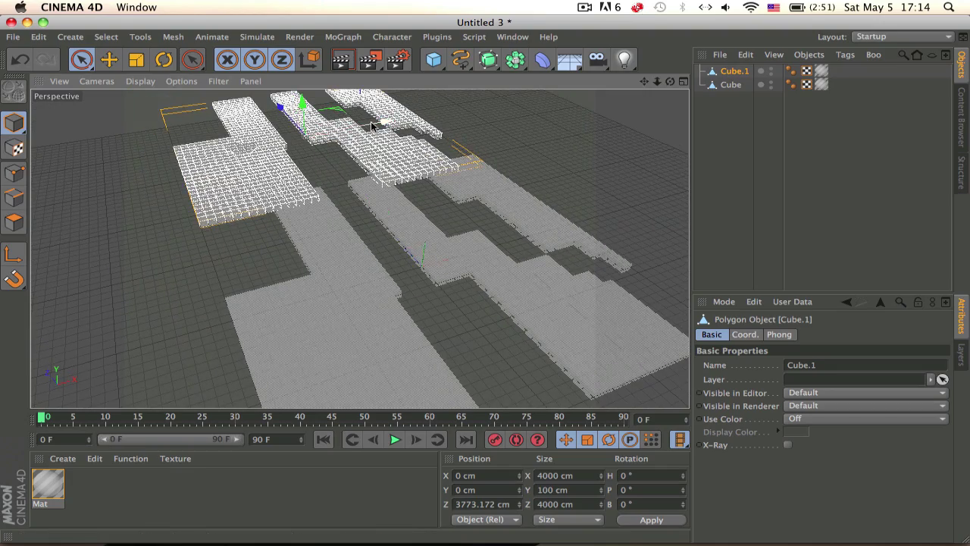
drag(371, 124, 184, 168)
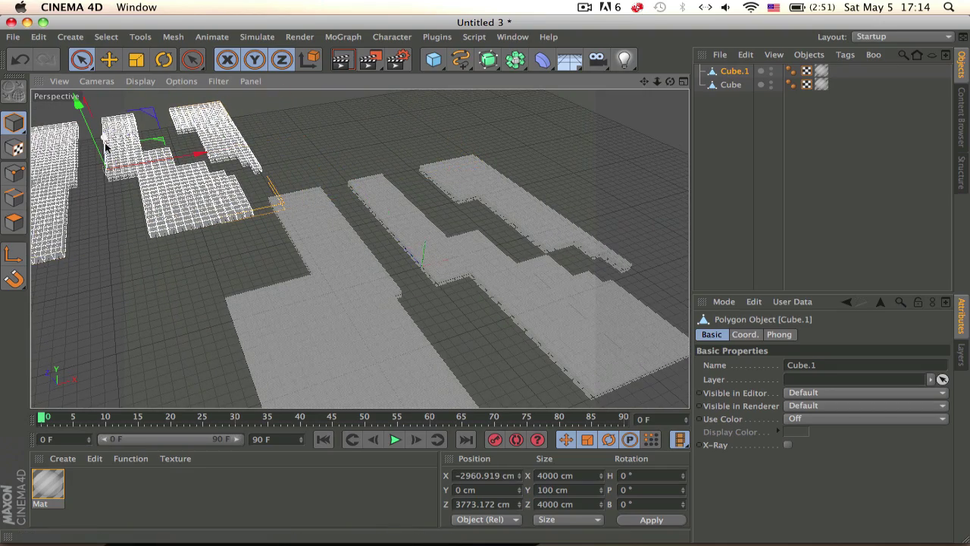
drag(106, 145, 107, 178)
alt+middle_drag(168, 206, 184, 199)
drag(191, 183, 156, 187)
Step: Duplicate the second terrain piece and move the new copy along Z to about -3653 cm
alt+right_drag(157, 189, 229, 183)
scroll(235, 217, down, 2)
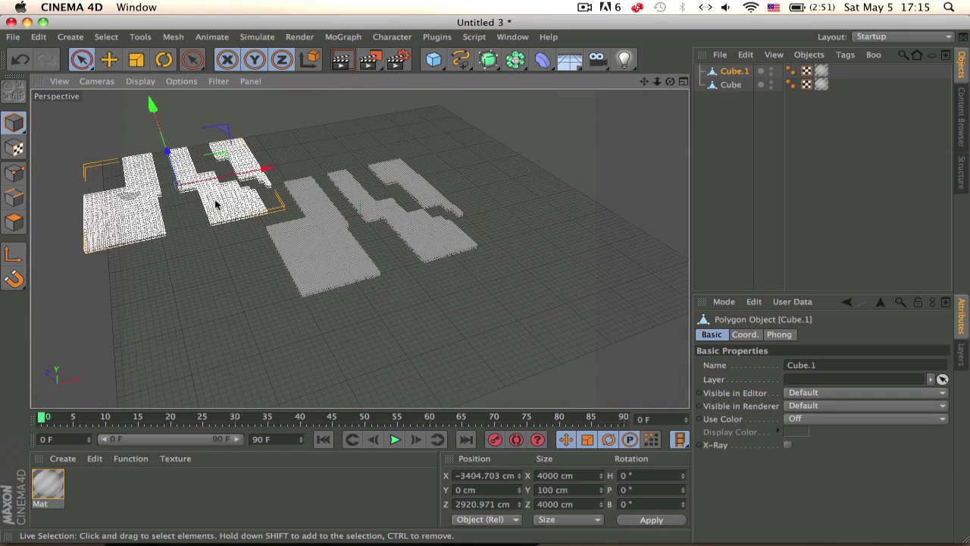
key(super+c)
key(super+v)
alt+drag(214, 194, 73, 352)
scroll(131, 346, down, 3)
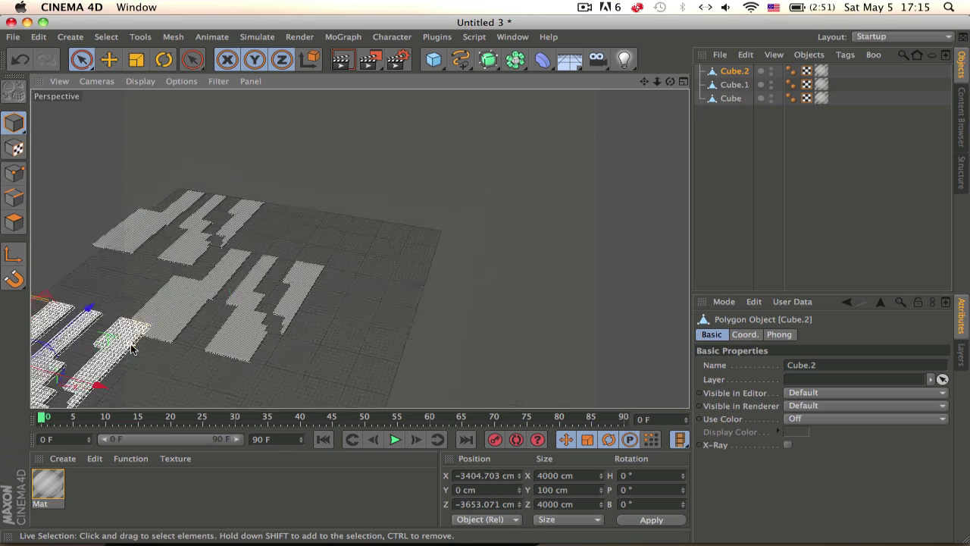
Step: Reposition the third terrain piece to about X -4176 cm, Z -2193 cm
alt+middle_drag(184, 345, 261, 324)
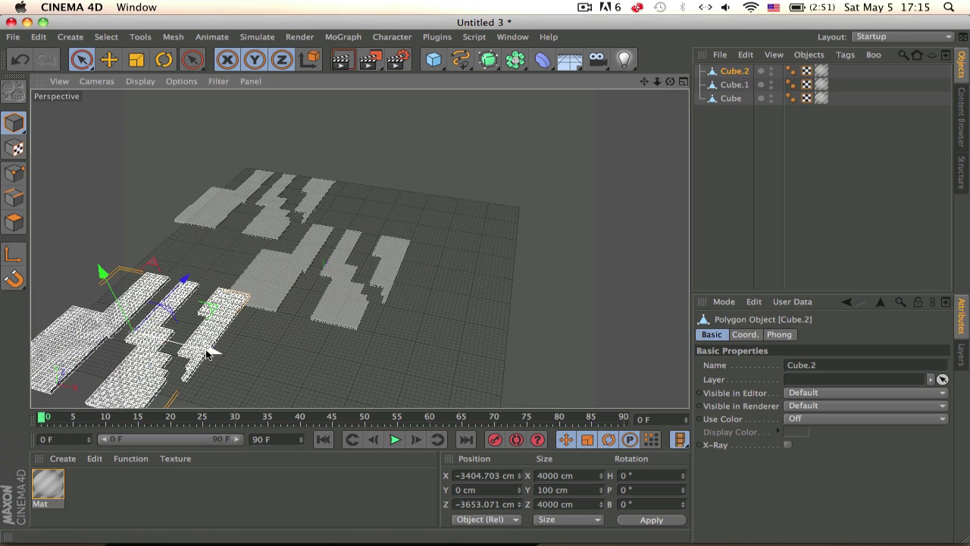
drag(208, 348, 189, 347)
alt+middle_drag(189, 347, 341, 269)
drag(342, 274, 331, 274)
drag(254, 238, 276, 204)
Step: Select all three terrain pieces and merge them into one object with Connect Objects + Delete
shift+click(393, 170)
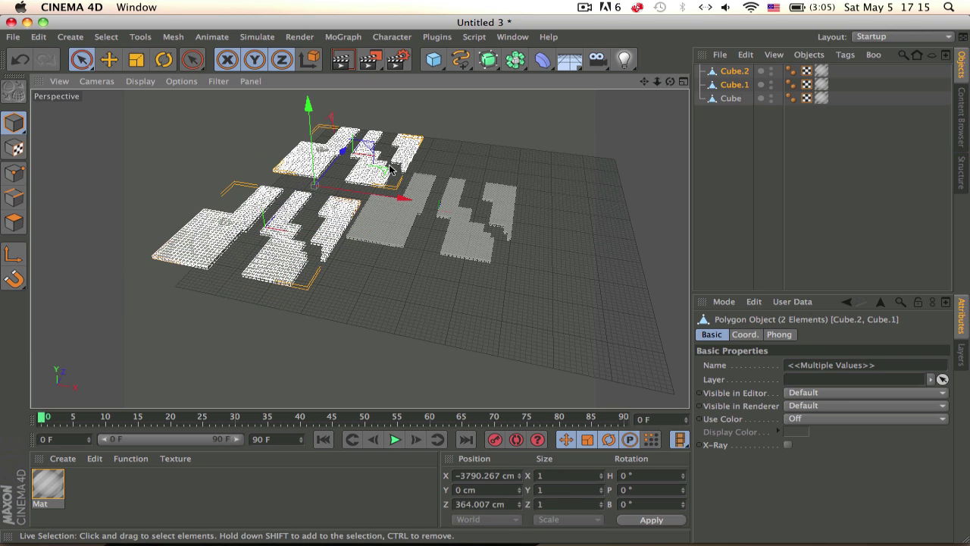
shift+click(494, 221)
scroll(514, 182, up, 5)
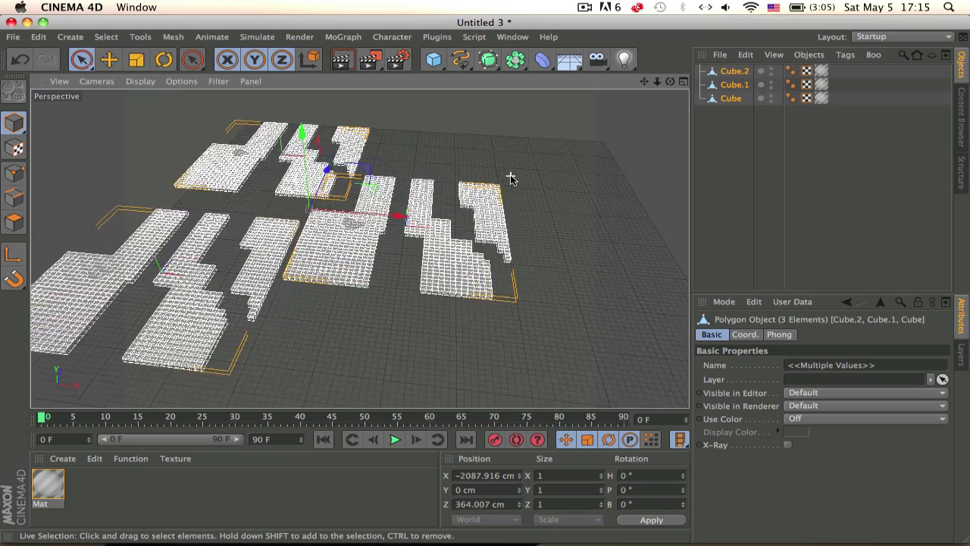
right_click(481, 230)
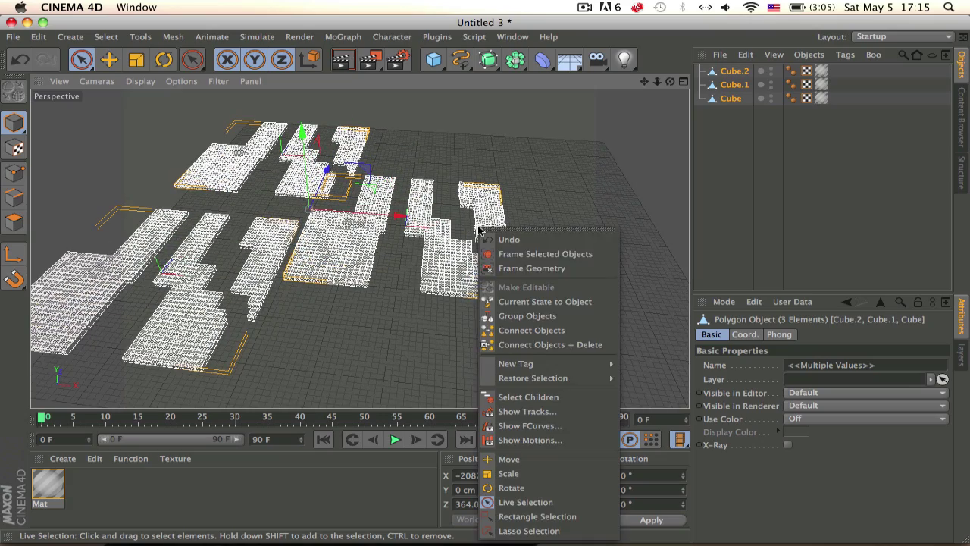
click(531, 345)
scroll(427, 295, up, 4)
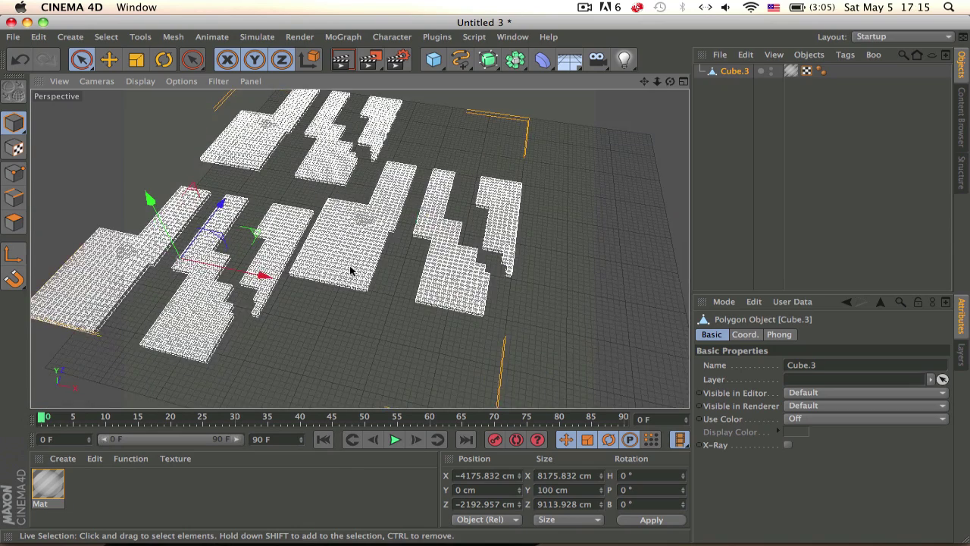
scroll(351, 271, up, 2)
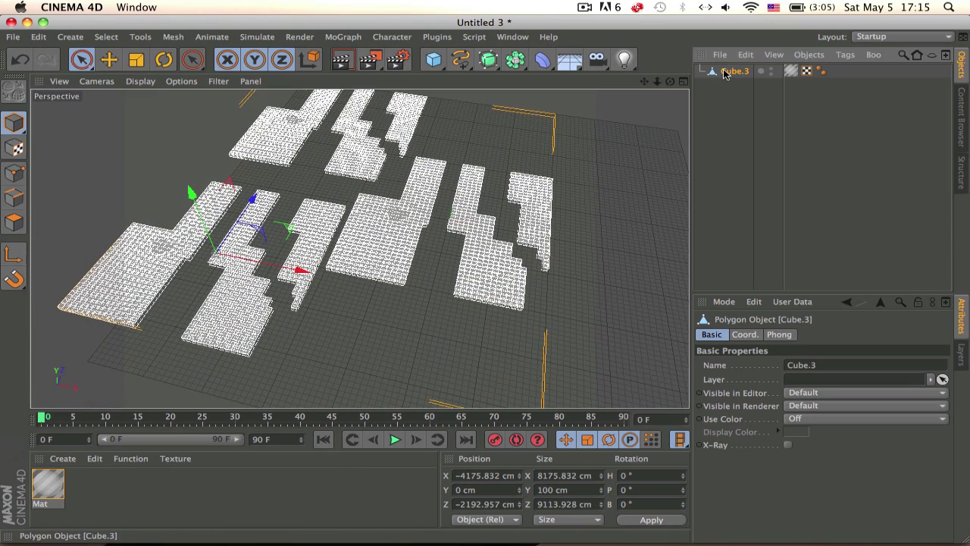
Step: Rename the merged terrain object as Cloud
double_click(734, 71)
text(Cloud)
key(Return)
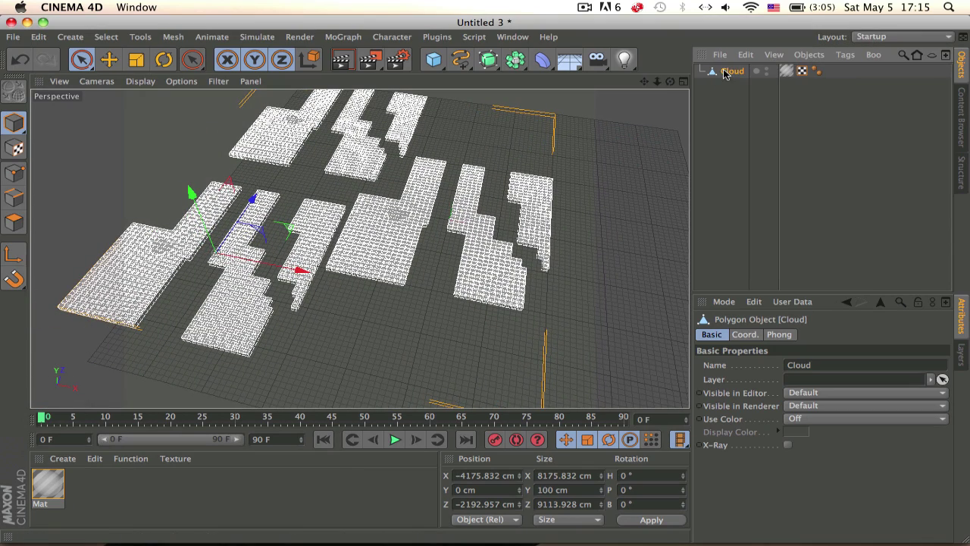
Step: Add a particle Emitter to the scene from the simulation particle objects
click(300, 36)
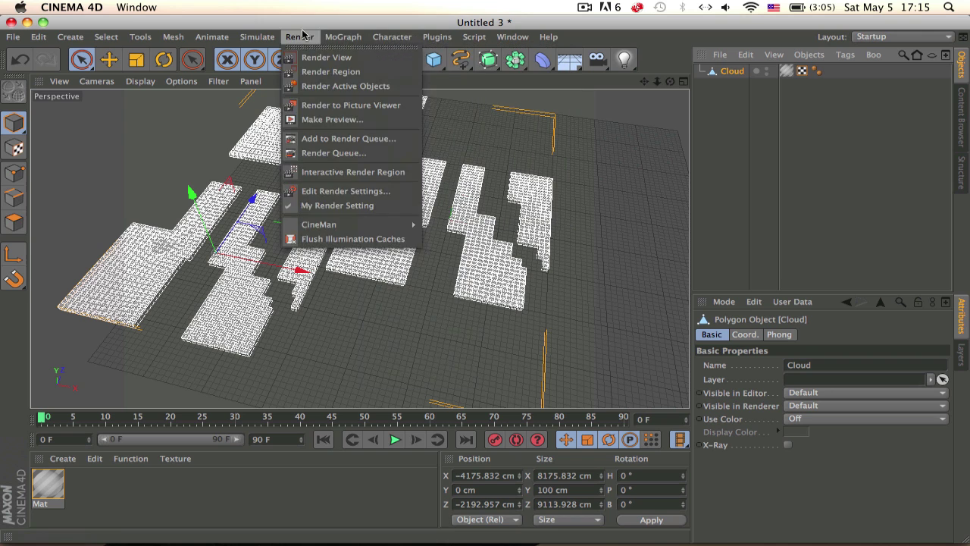
mouse_move(337, 36)
mouse_move(356, 58)
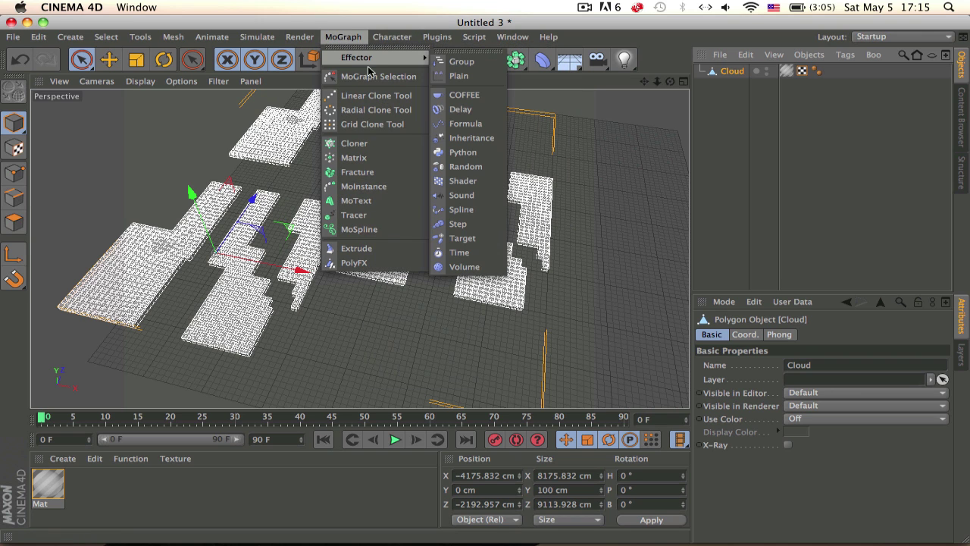
mouse_move(293, 80)
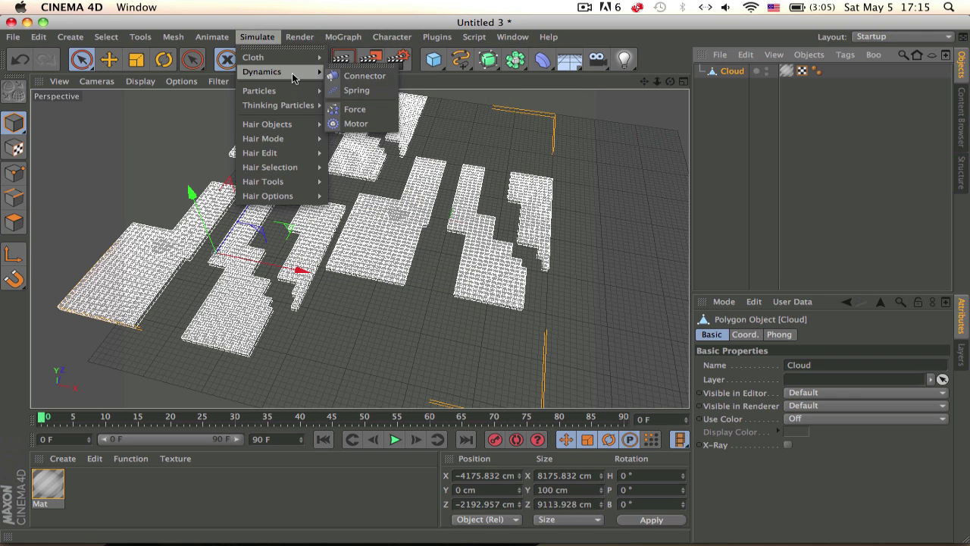
click(360, 95)
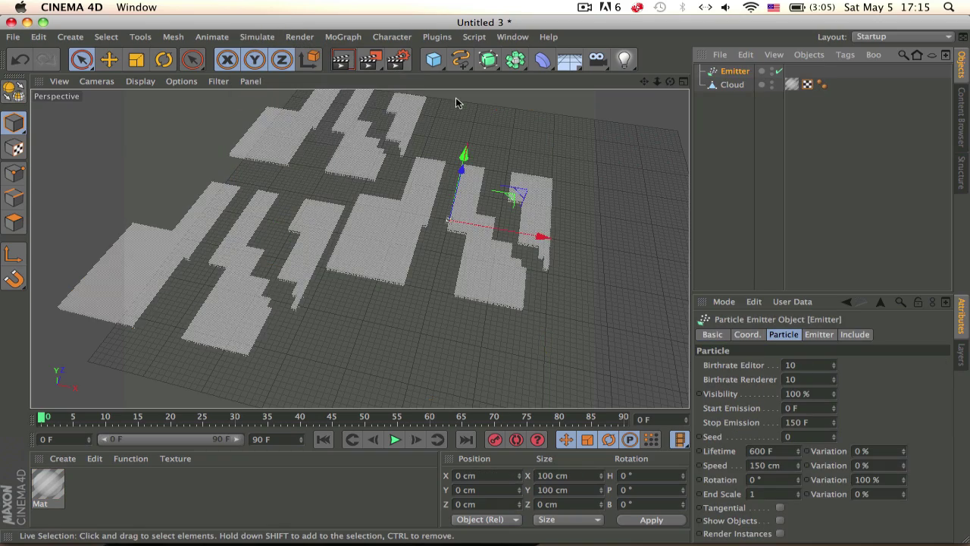
scroll(518, 201, up, 10)
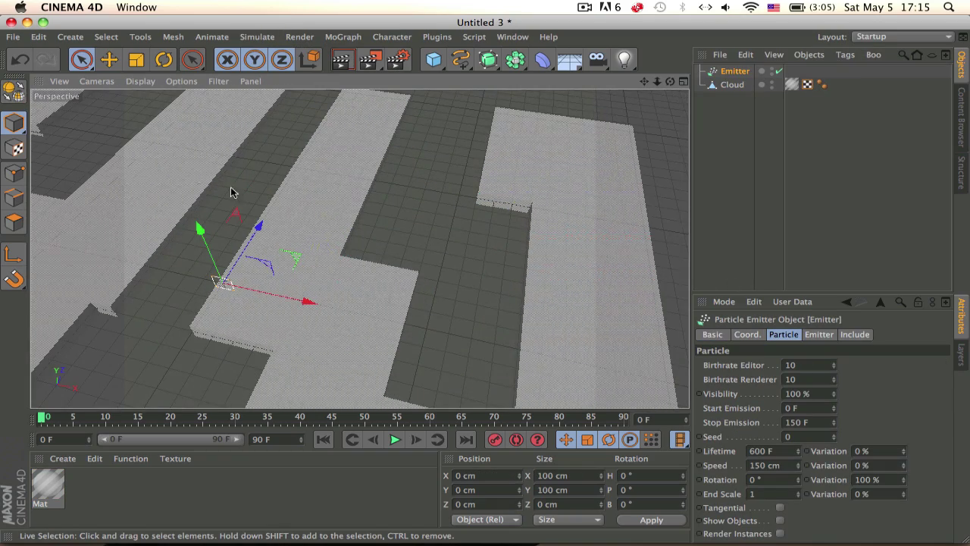
alt+drag(195, 177, 102, 171)
alt+drag(109, 208, 487, 245)
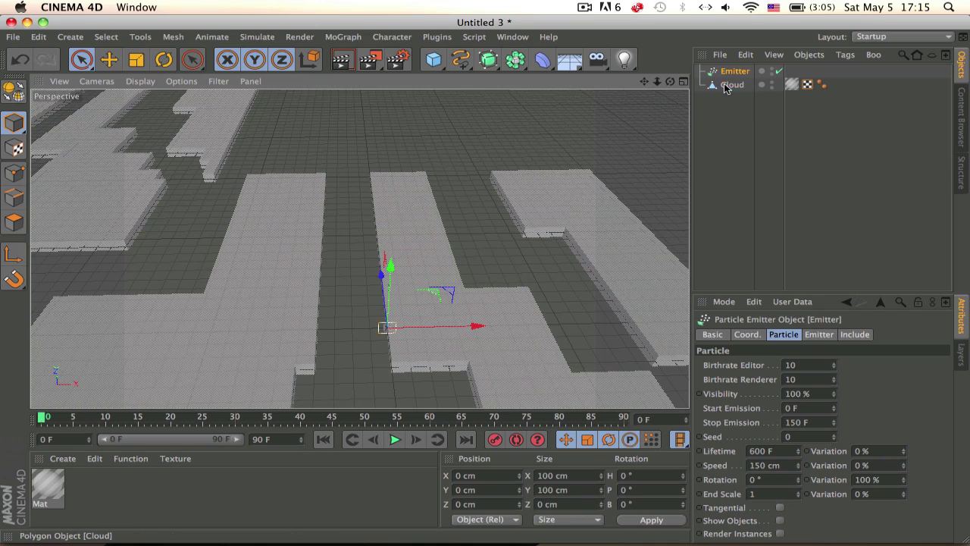
Step: Make the Cloud object a child of the Emitter and select the Emitter
click(725, 85)
drag(728, 76, 729, 74)
click(731, 70)
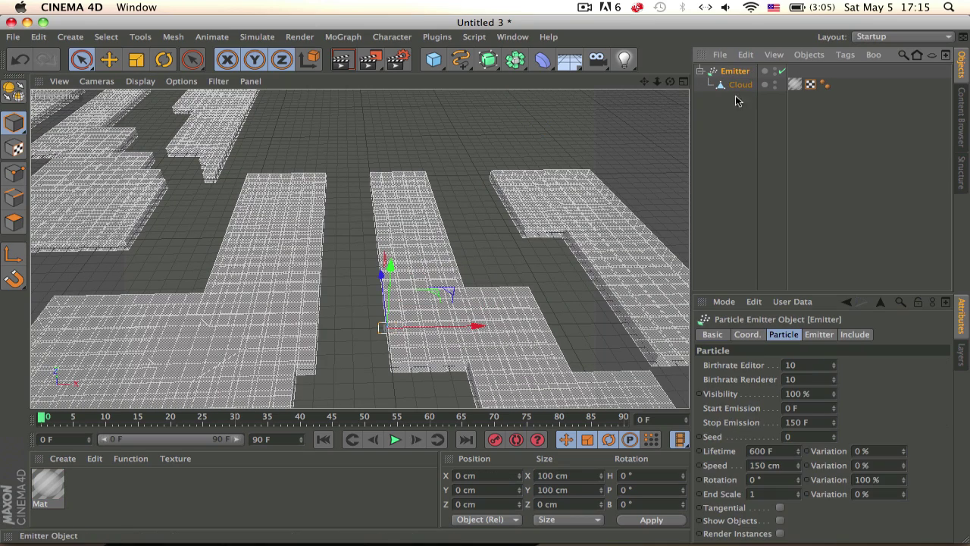
Step: Set the emitter's editor and renderer birthrates to 1 and Stop Emission to 2 F, and enable Show Objects
click(804, 365)
text(1)
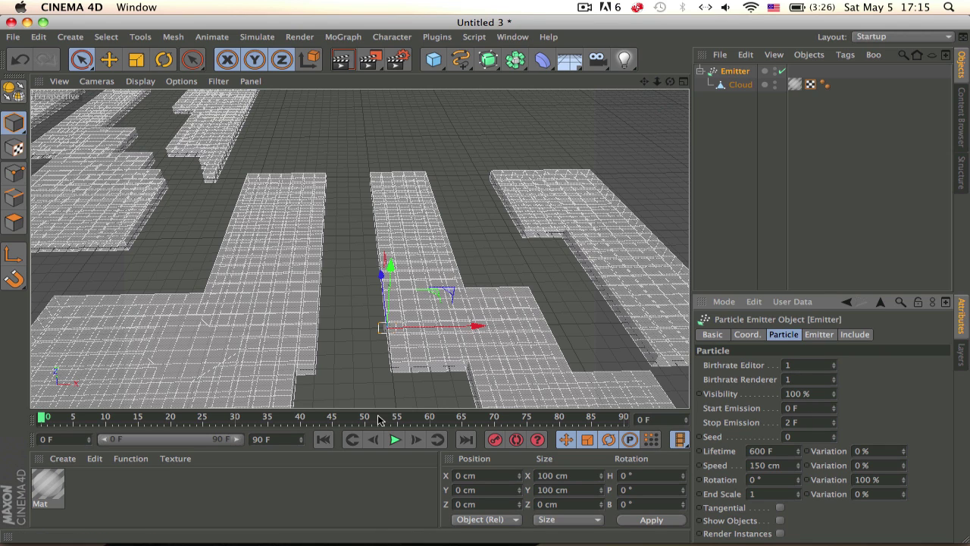
click(780, 521)
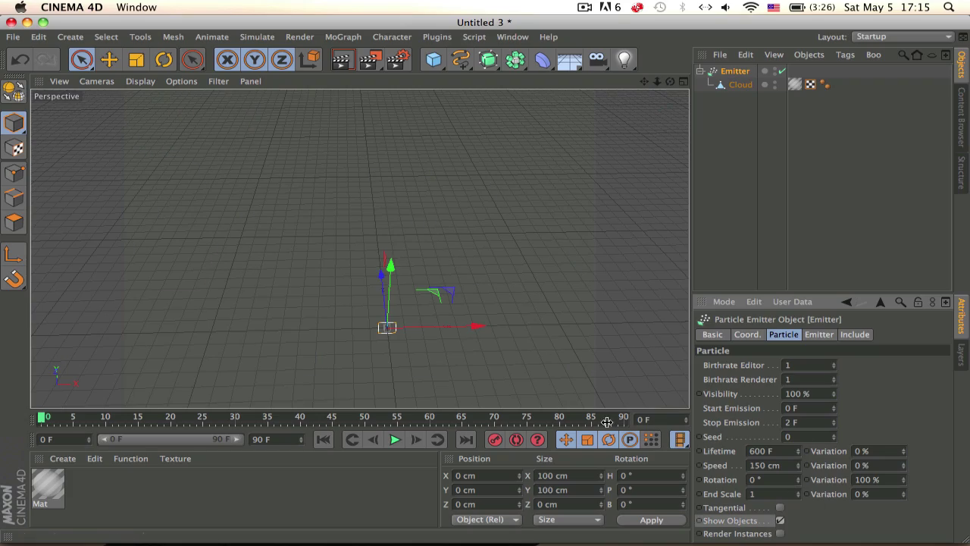
Step: Play the animation and set the emitter's particle Lifetime to 10000 F
click(394, 440)
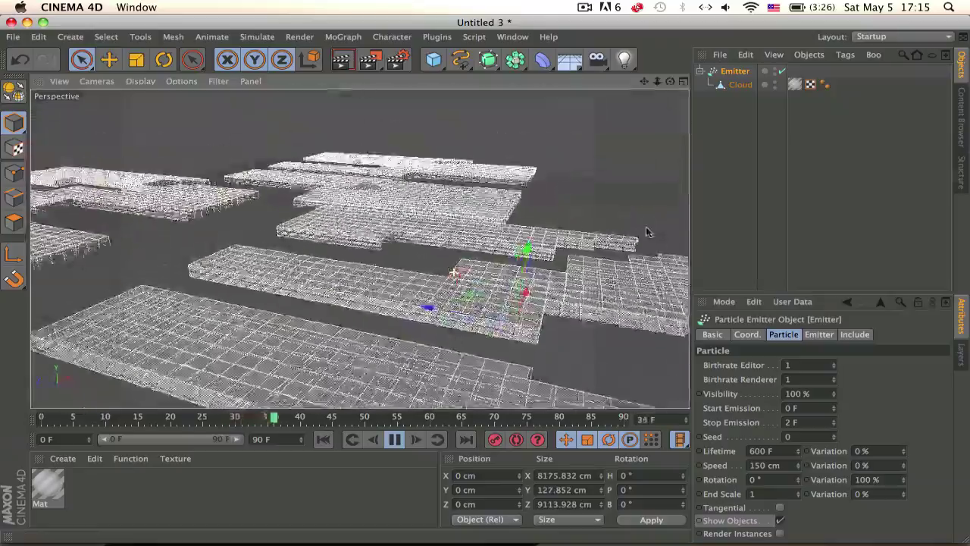
alt+drag(647, 229, 653, 287)
alt+middle_drag(653, 286, 531, 269)
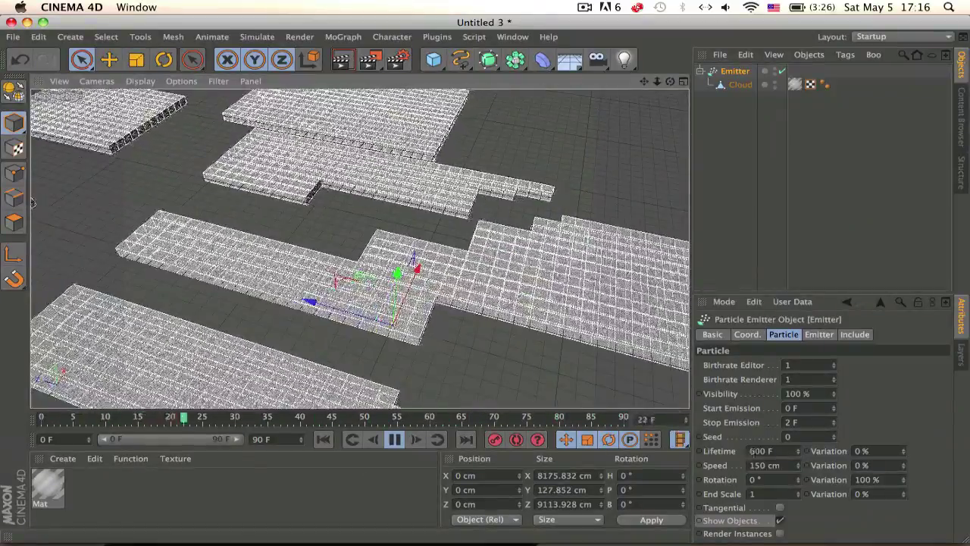
click(761, 451)
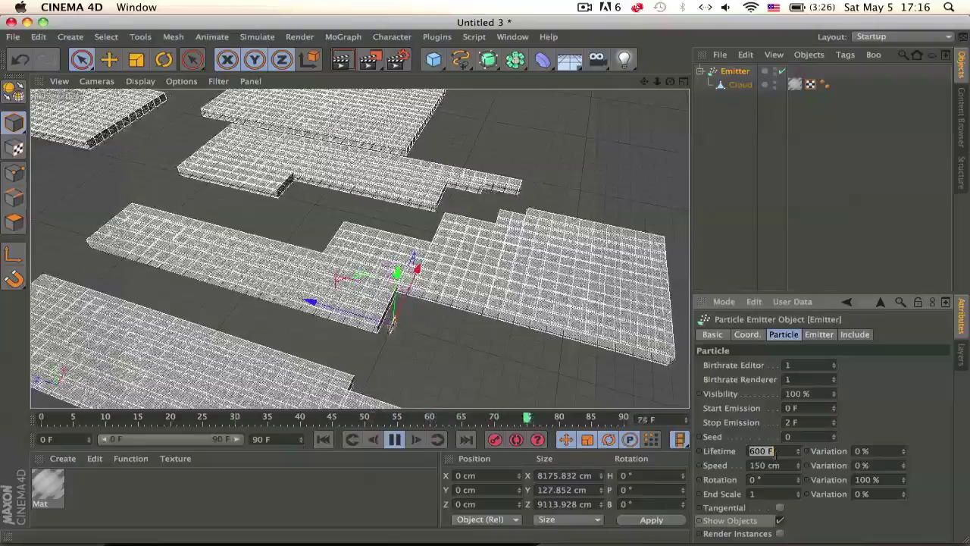
text(10000)
key(Return)
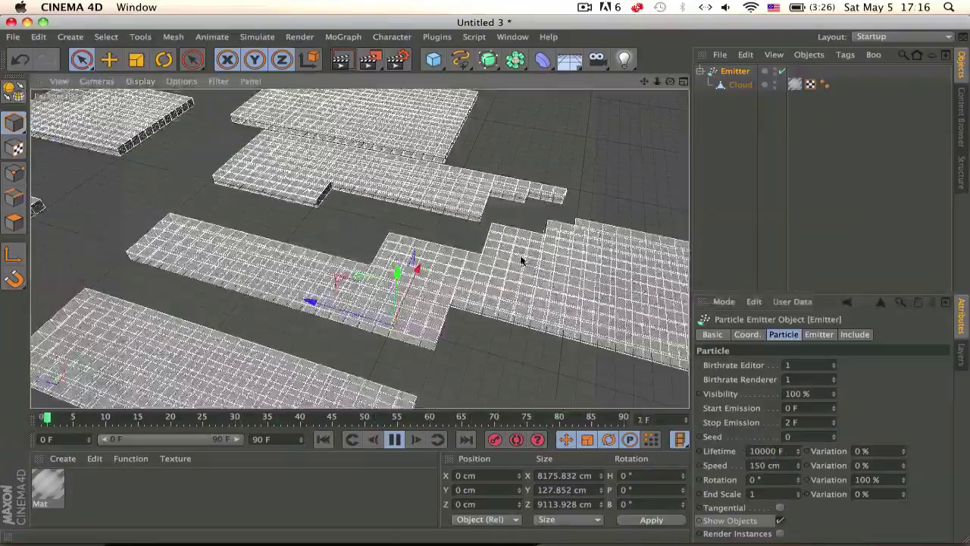
Step: Lengthen the animation to 300 F and extend the preview range to the full length
alt+drag(513, 255, 485, 235)
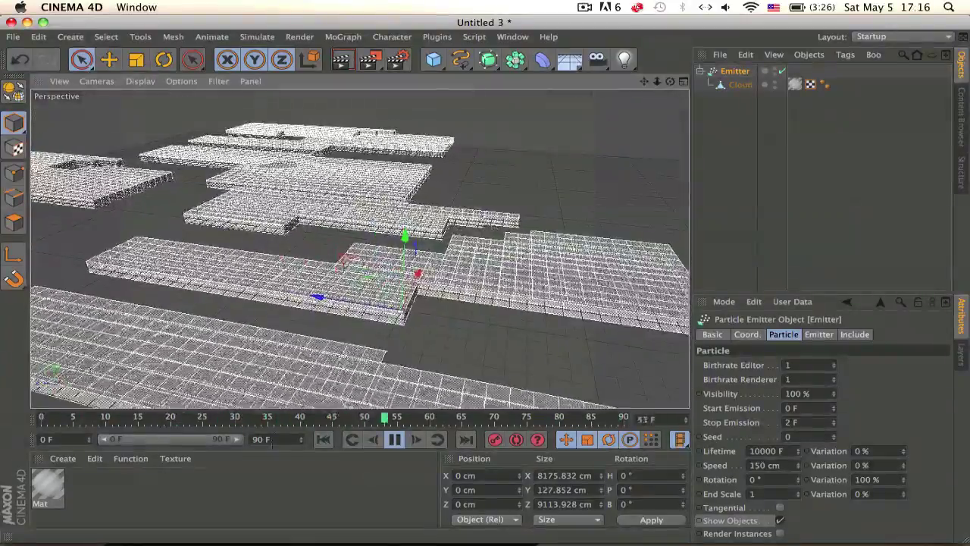
click(268, 442)
text(300)
key(Return)
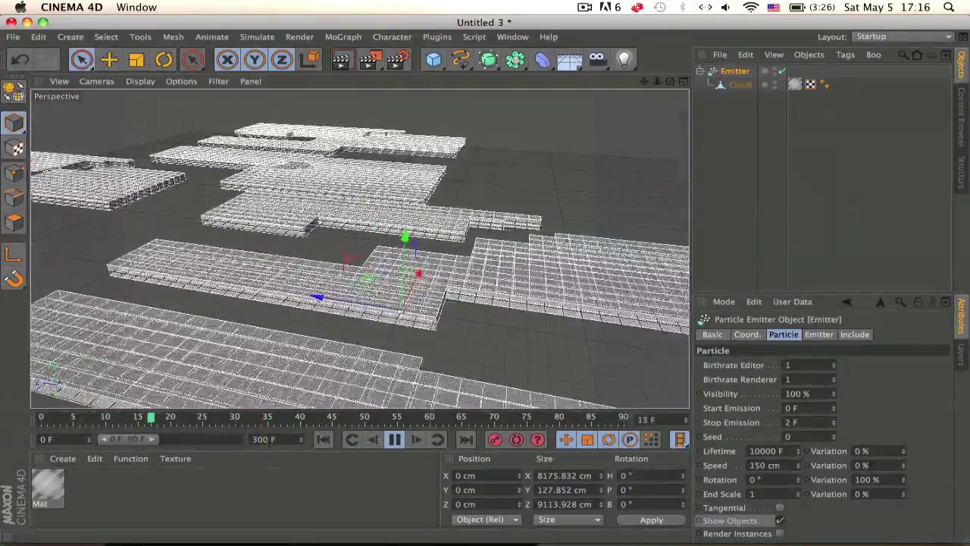
drag(152, 440, 260, 455)
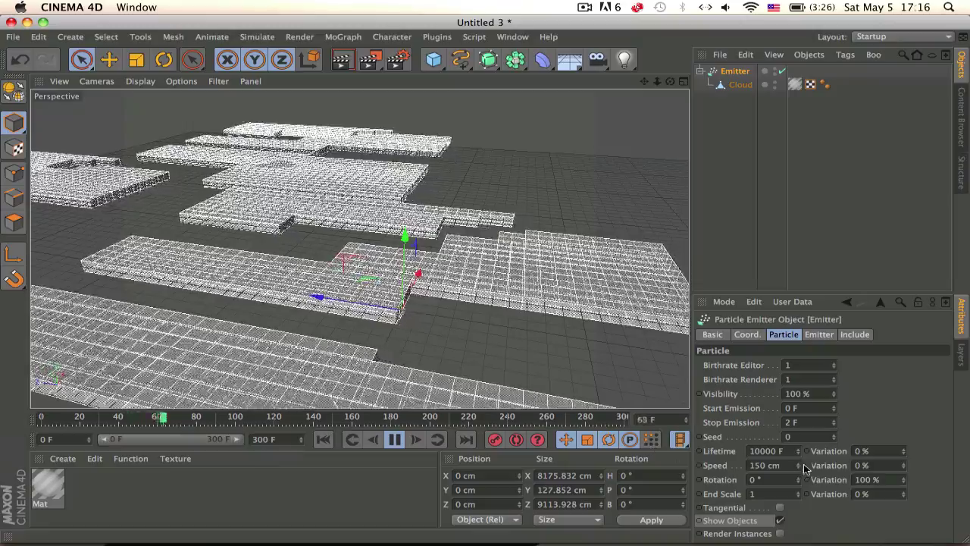
Step: Try a particle speed of 100 cm for the emitter and reduce it further to 50 cm
double_click(775, 465)
text(100)
key(Return)
double_click(774, 464)
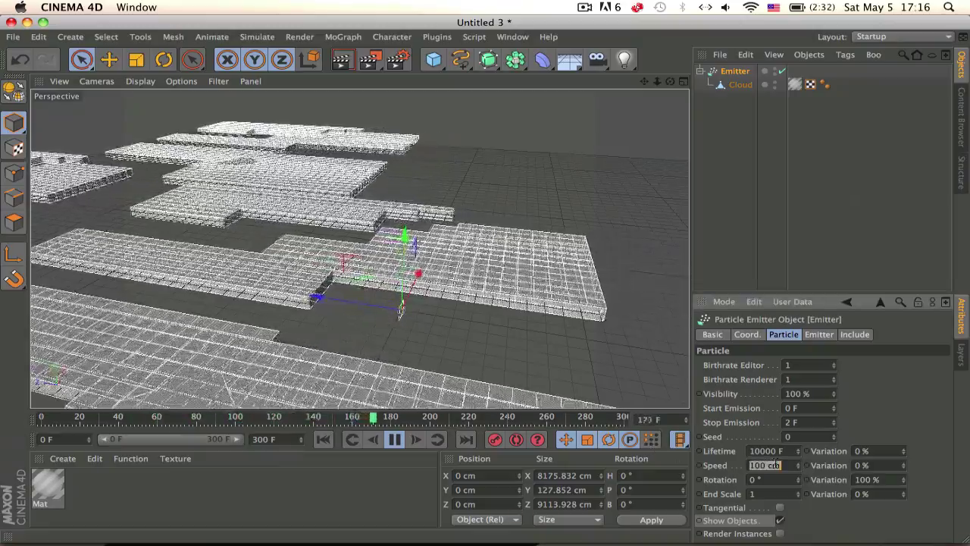
text(50)
key(Return)
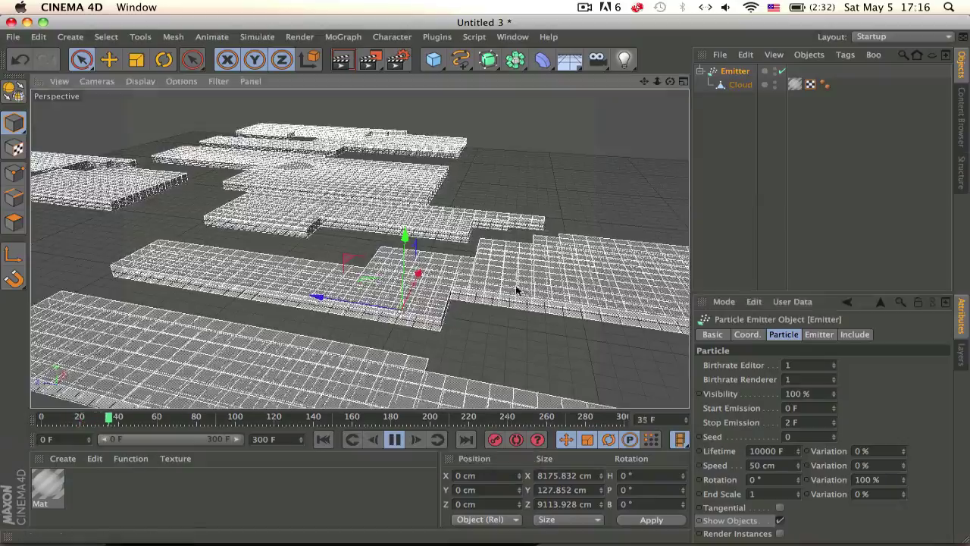
alt+drag(522, 288, 360, 342)
alt+middle_drag(359, 342, 455, 296)
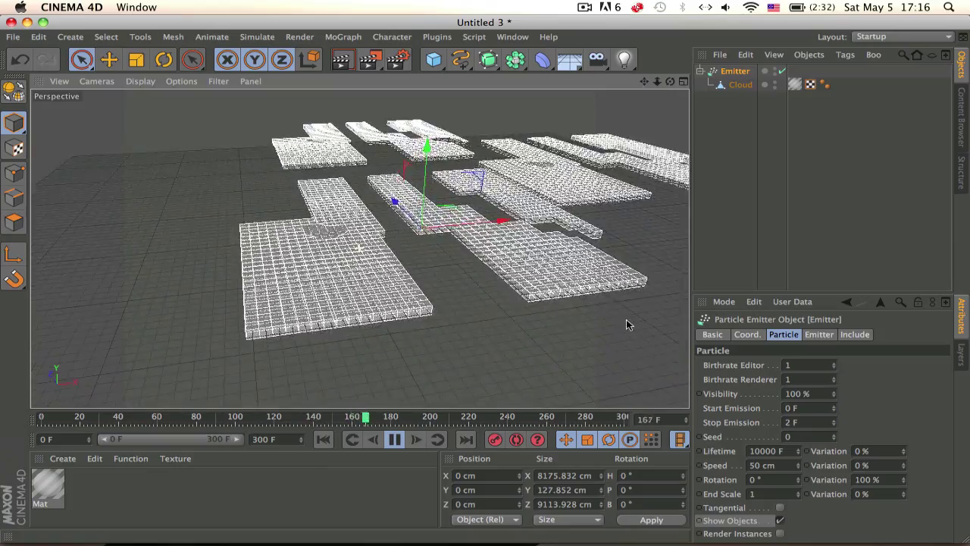
alt+drag(626, 321, 619, 342)
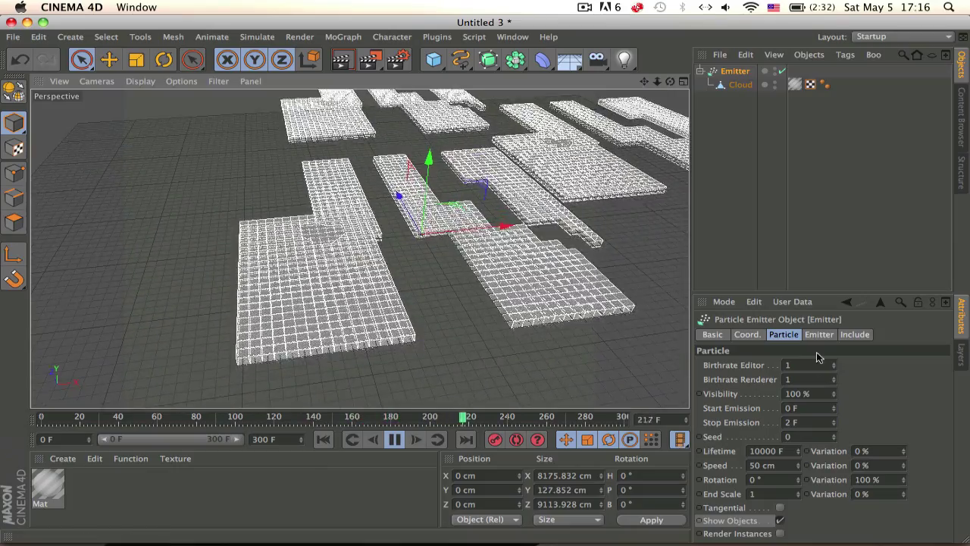
click(821, 335)
click(854, 334)
click(819, 334)
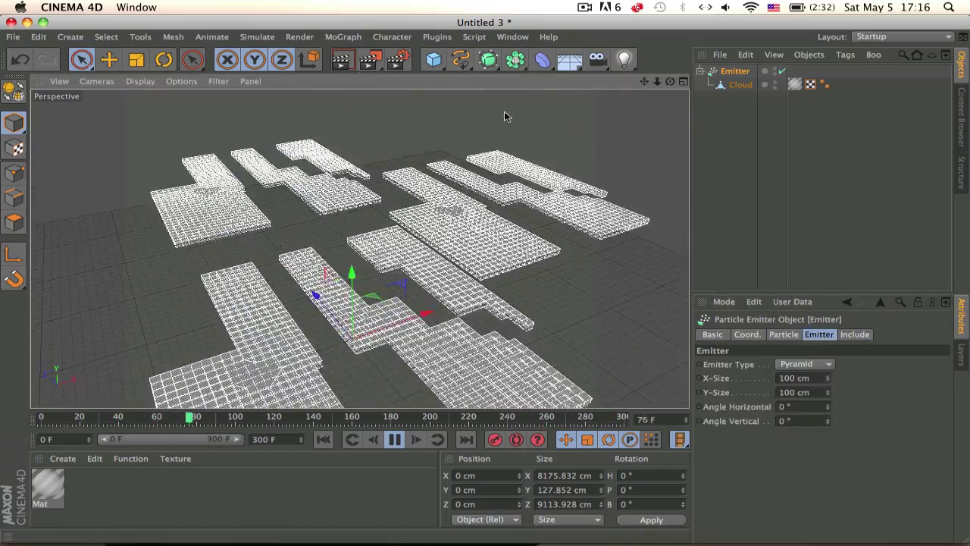
drag(578, 66, 621, 104)
alt+drag(487, 217, 399, 297)
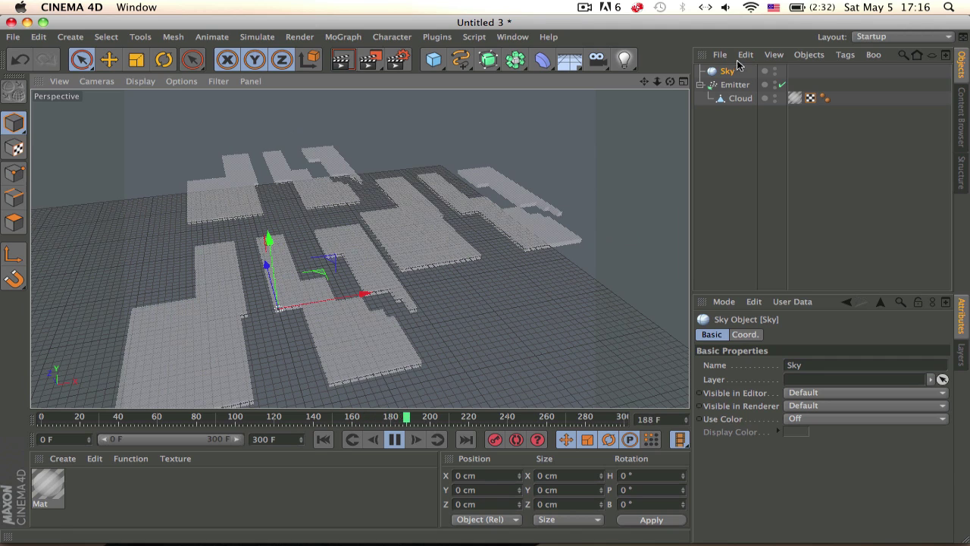
key(Delete)
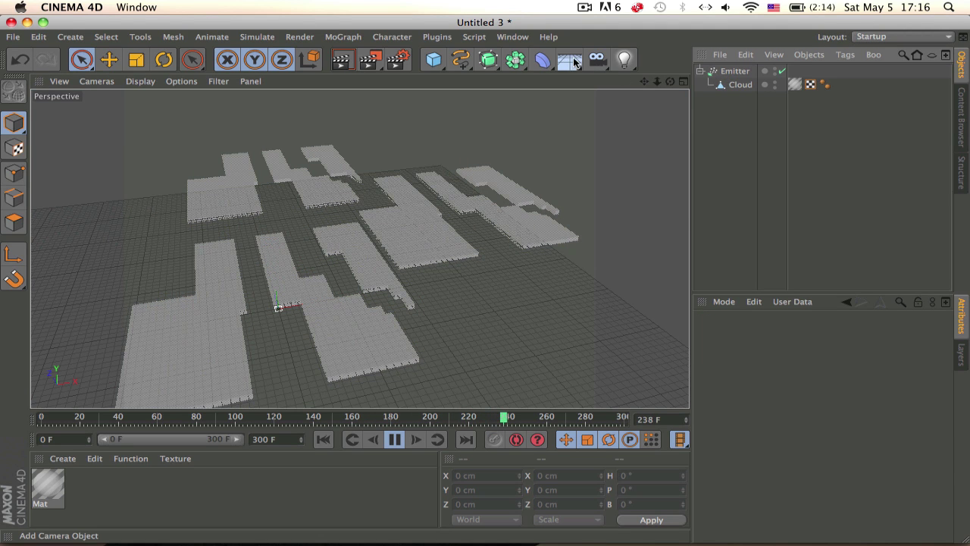
Step: Add a Physical Sky to the scene and render the view of the clouds
drag(575, 62, 713, 79)
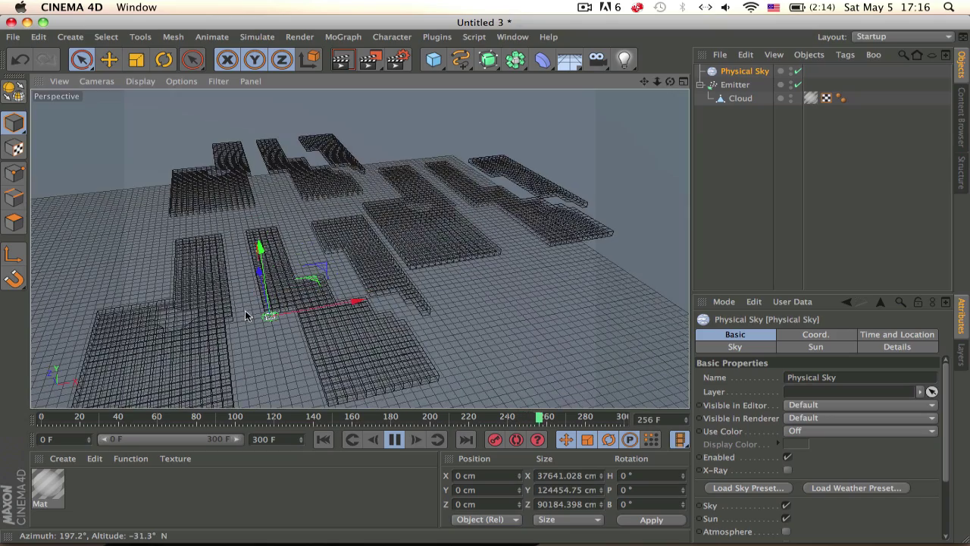
click(342, 59)
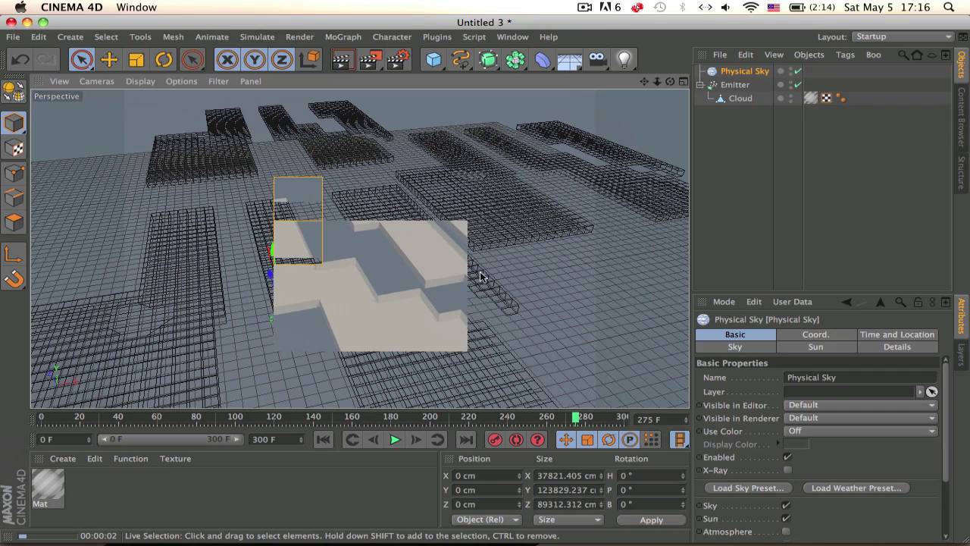
alt+middle_drag(416, 323, 505, 286)
alt+drag(507, 290, 460, 251)
alt+right_drag(460, 249, 404, 254)
scroll(325, 331, up, 2)
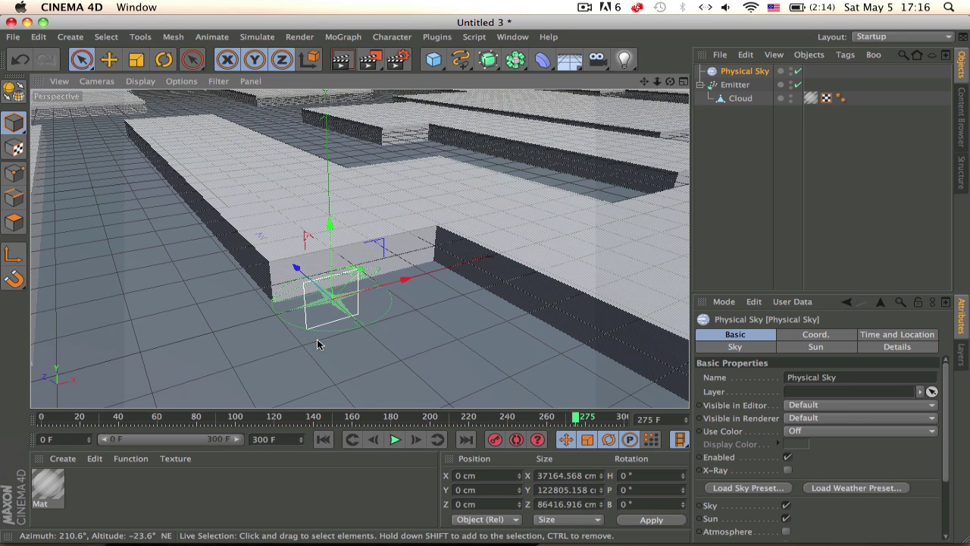
Step: Look through the Content Browser, then in Finder browse the Minecraft folder's Cinema 4D PNG collection and its Environment subfolder for a cloud image
click(165, 477)
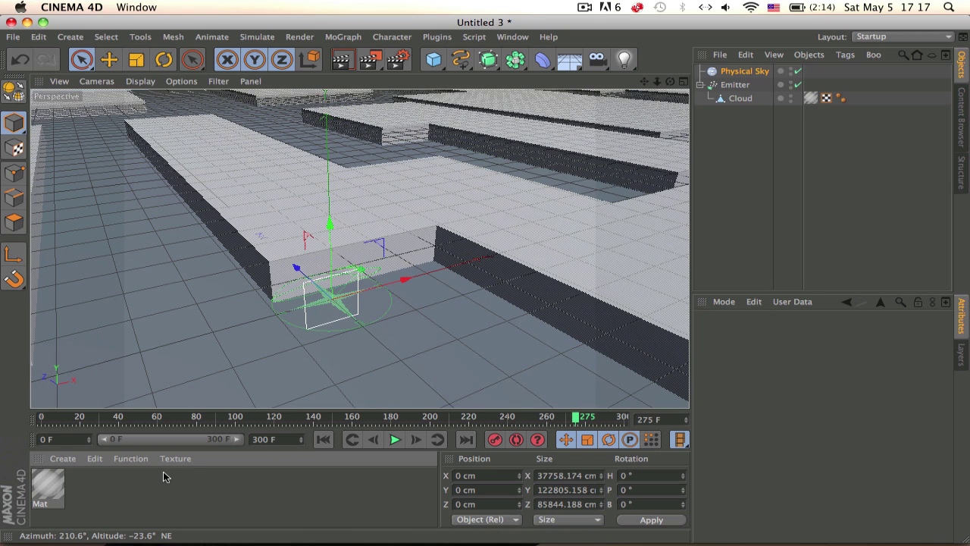
click(965, 138)
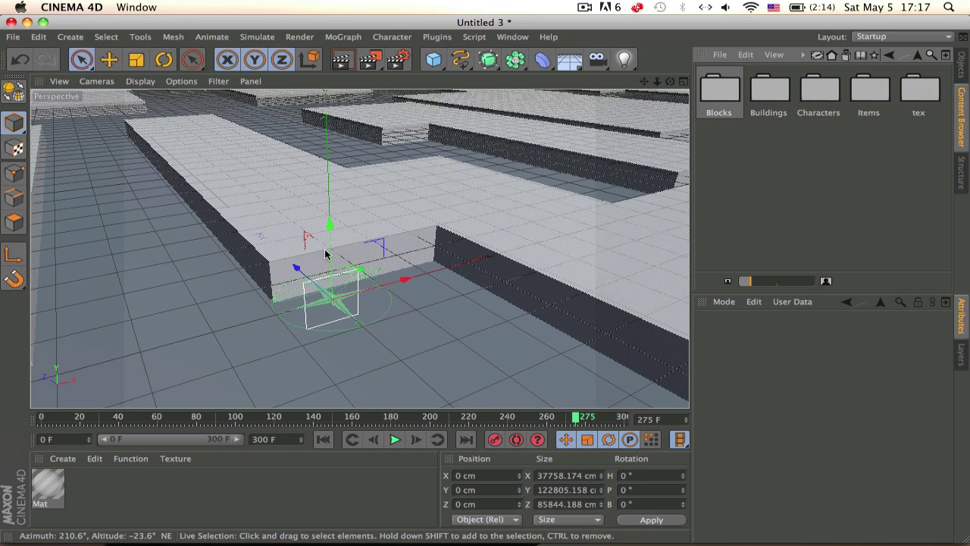
mouse_move(258, 343)
alt+mouse_down()
mouse_move(404, 341)
mouse_move(425, 357)
mouse_move(258, 344)
alt+mouse_up()
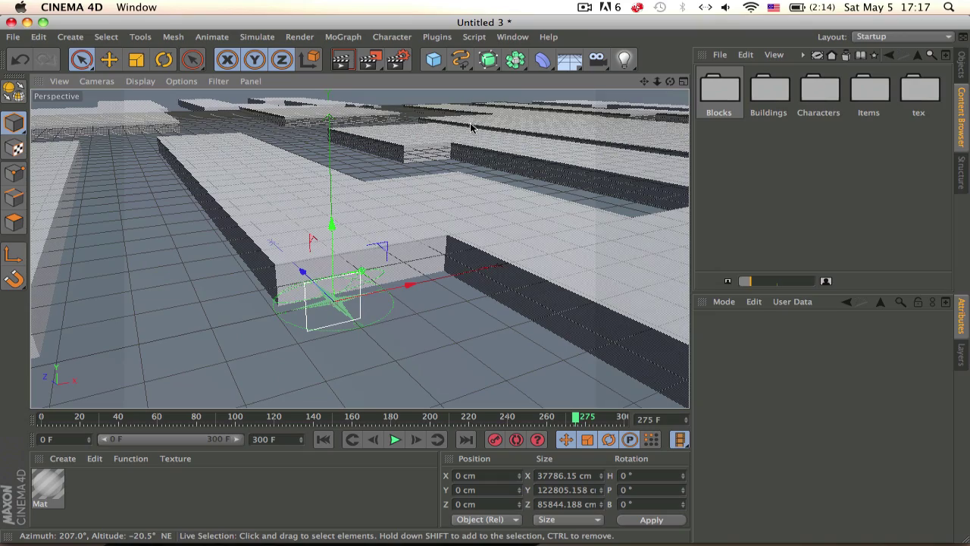
key(F11)
click(856, 87)
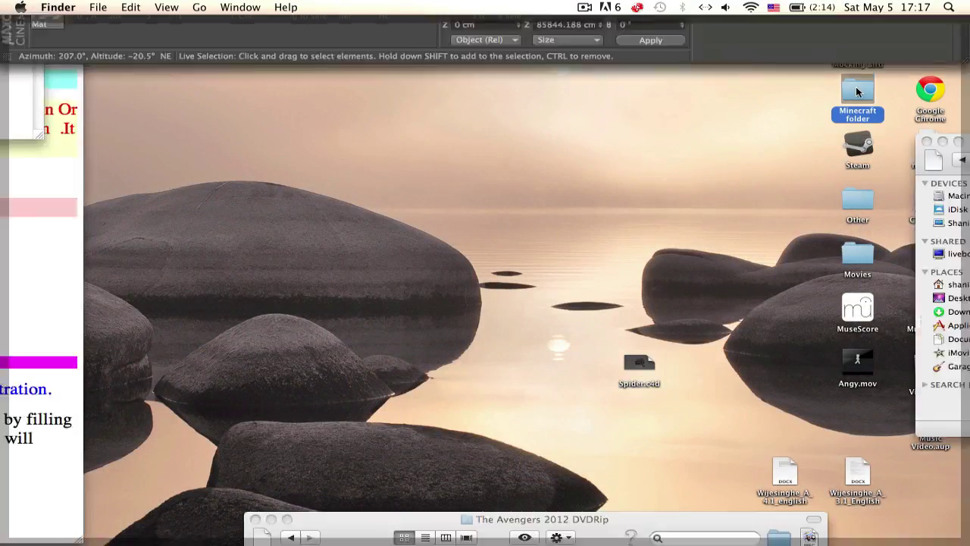
double_click(855, 86)
scroll(300, 314, down, 5)
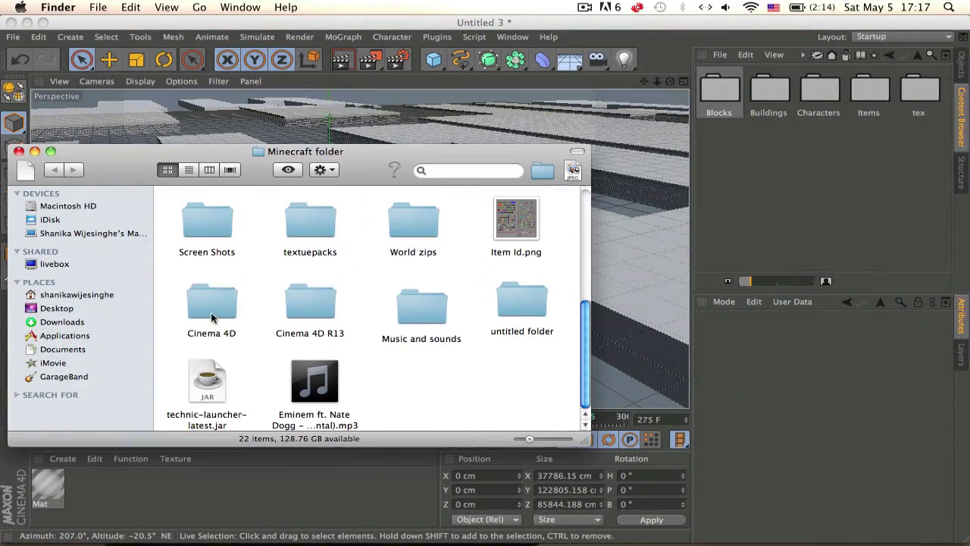
double_click(212, 307)
double_click(327, 222)
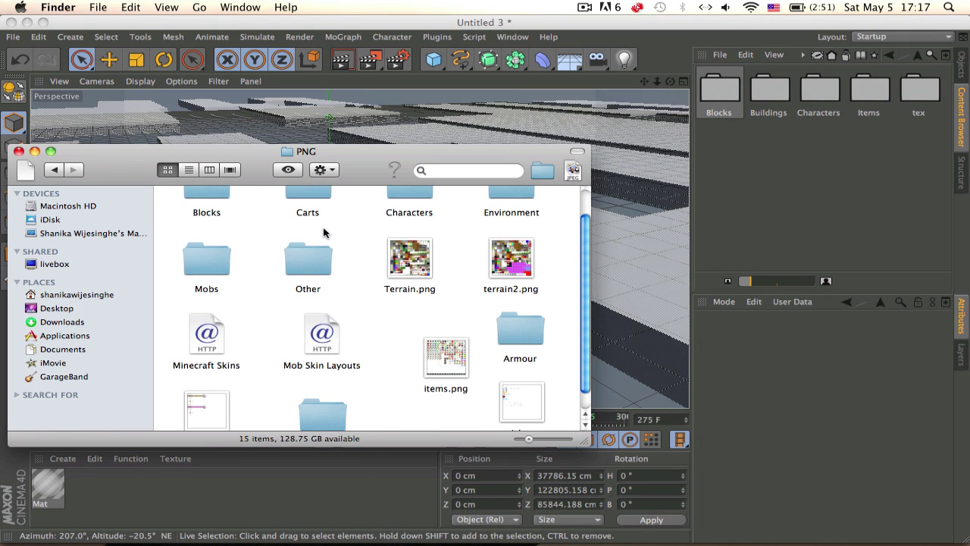
scroll(324, 232, down, 2)
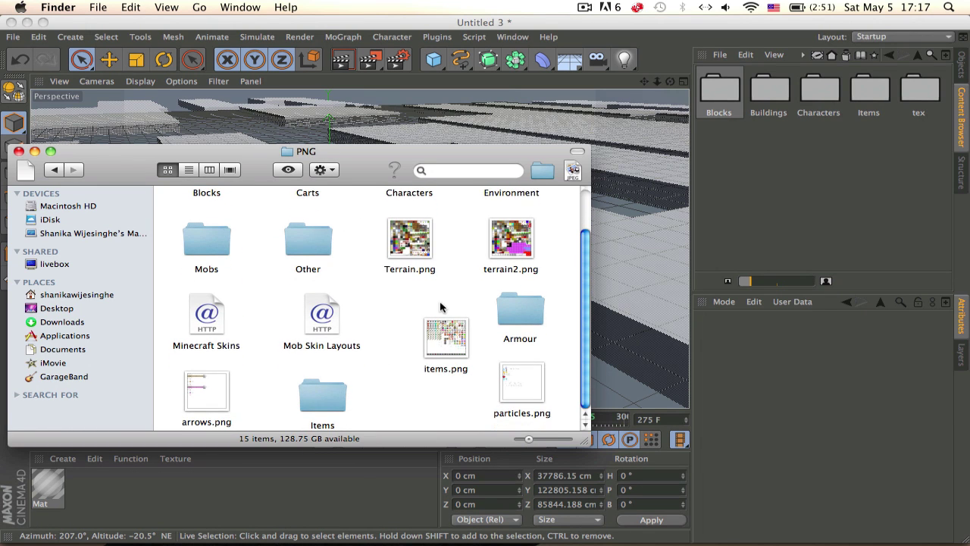
scroll(440, 307, up, 2)
click(291, 281)
double_click(294, 282)
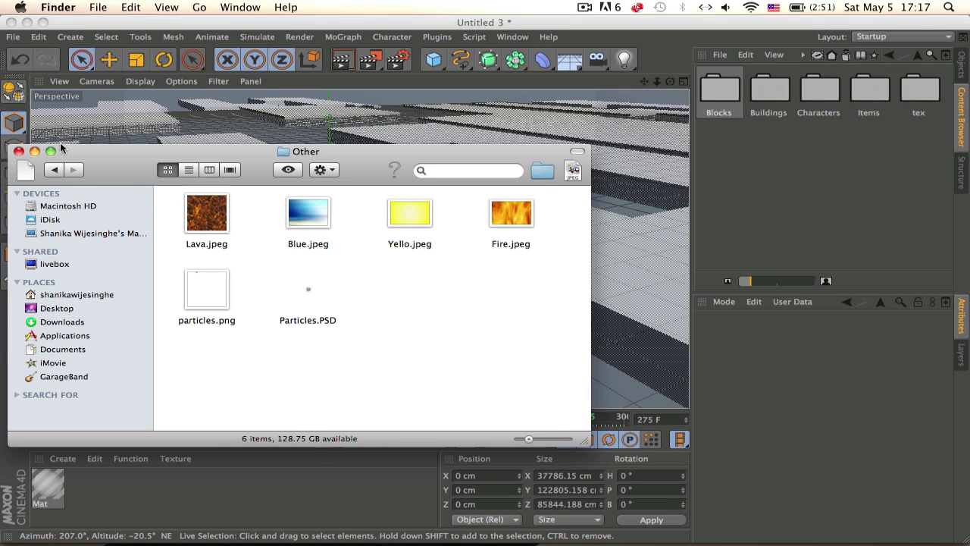
click(56, 170)
double_click(511, 214)
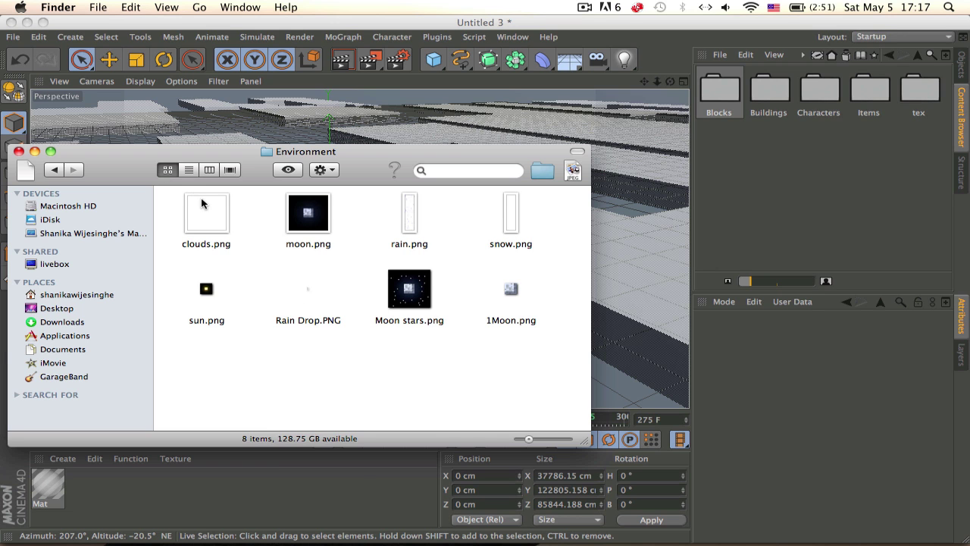
Step: Return to the Cinema 4D scene and render the cloud field in a view towards the horizon
drag(249, 174, 341, 172)
click(94, 197)
click(281, 200)
alt+middle_drag(341, 172, 333, 287)
click(342, 62)
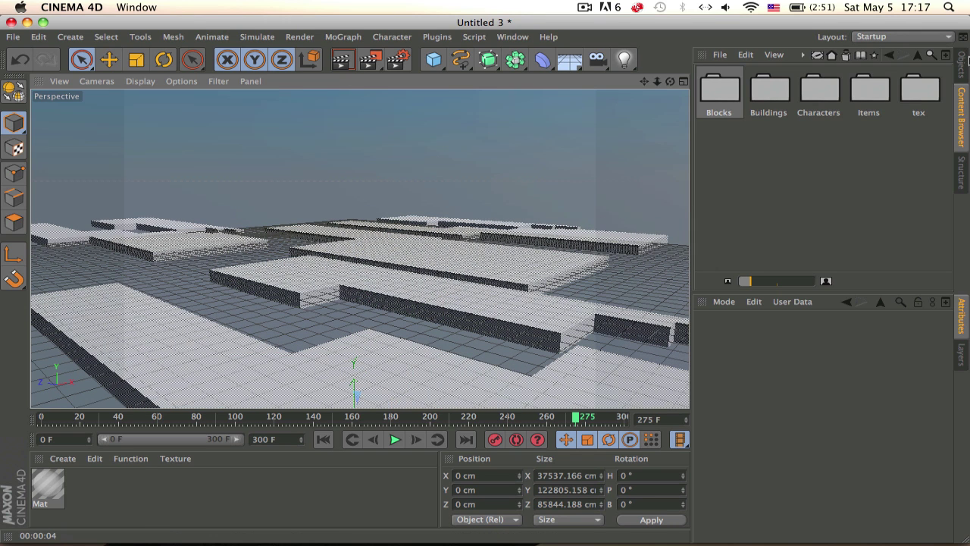
Step: Delete the Physical Sky and add a plain Sky object in its place
click(963, 64)
click(722, 73)
key(Delete)
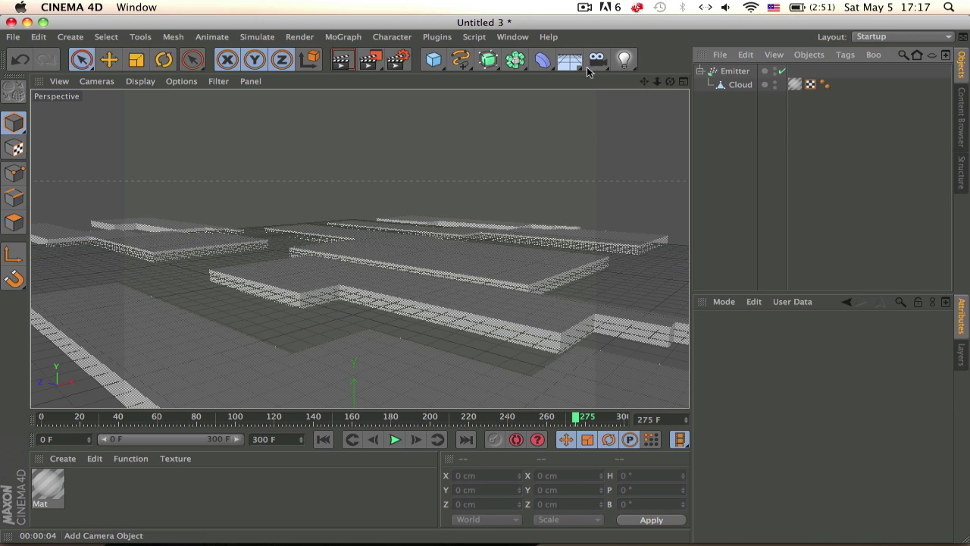
click(585, 71)
click(629, 101)
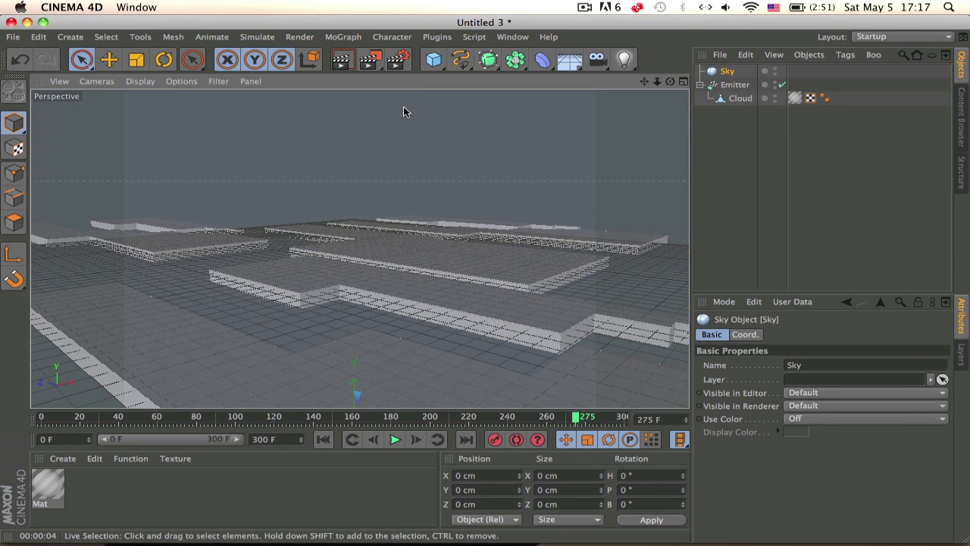
Step: Create a new material with its Specular channel disabled and show its Color settings
click(214, 478)
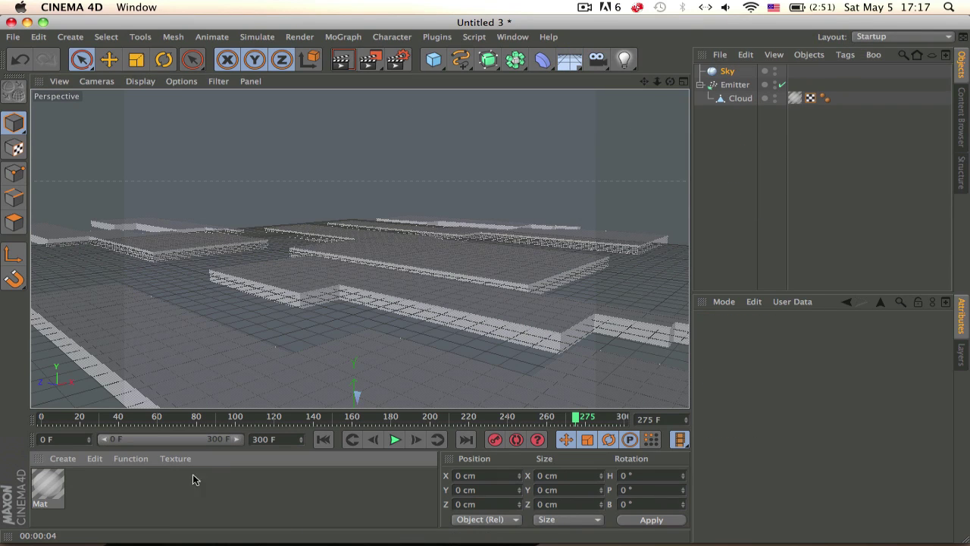
double_click(129, 477)
double_click(61, 479)
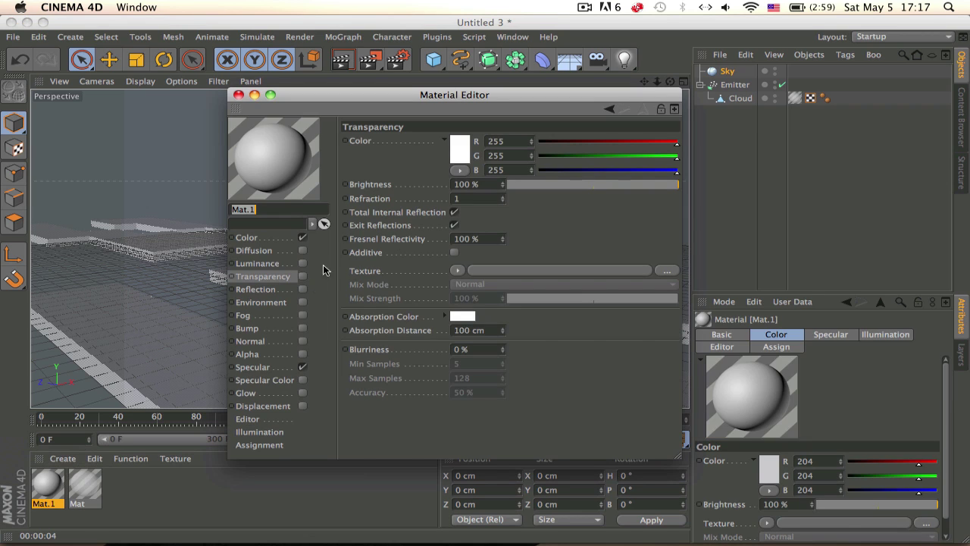
click(301, 368)
click(290, 239)
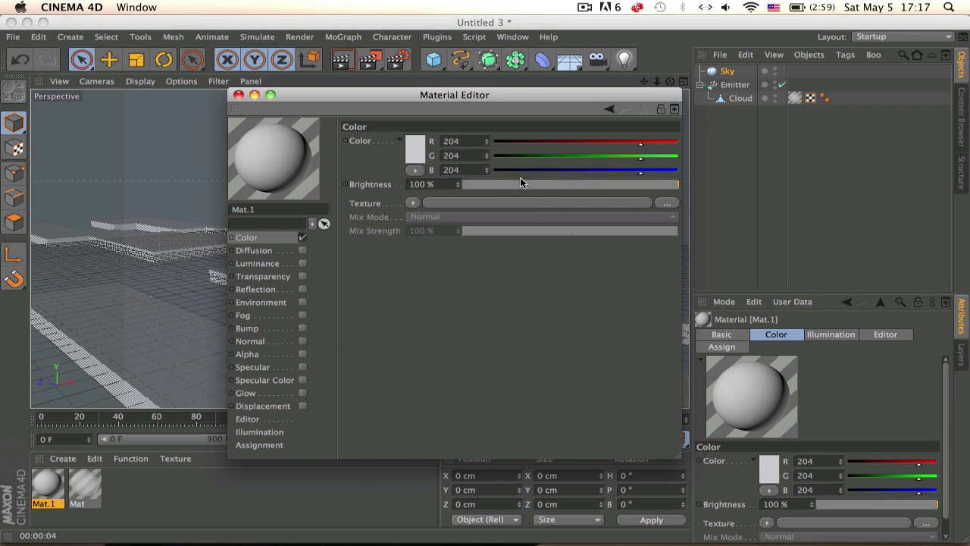
Step: Load clouds.png from the PNG collection's Environment folder as the new material's Color texture
click(529, 203)
scroll(473, 194, down, 3)
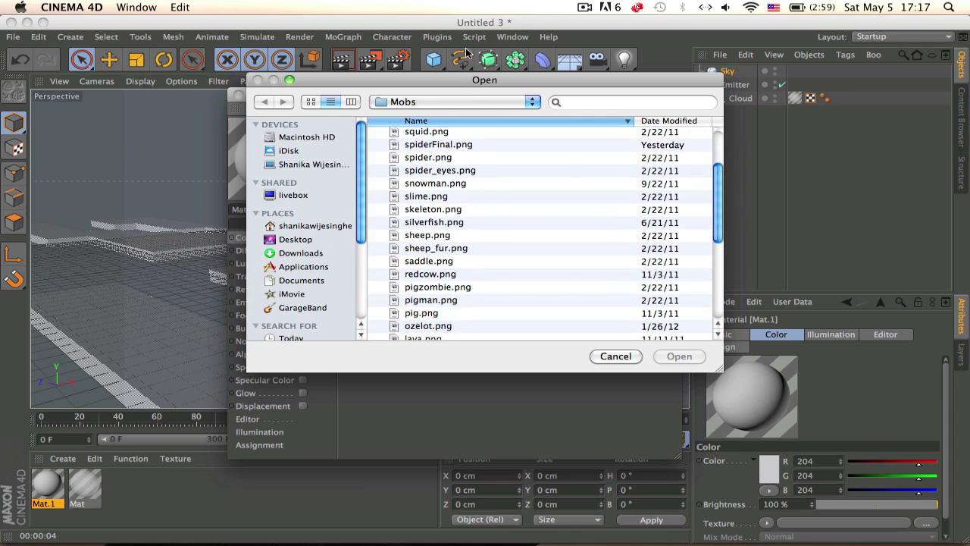
click(472, 99)
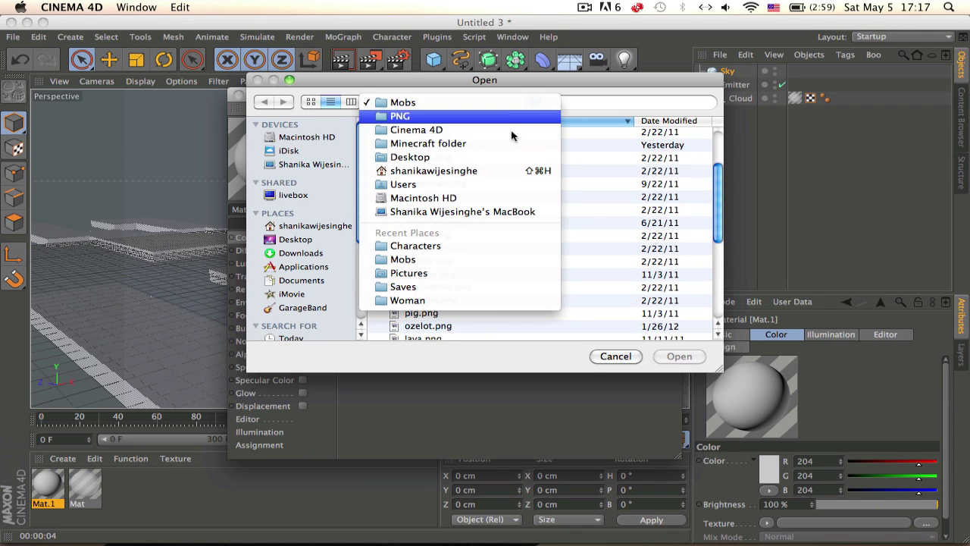
click(507, 130)
click(445, 170)
click(429, 160)
double_click(429, 160)
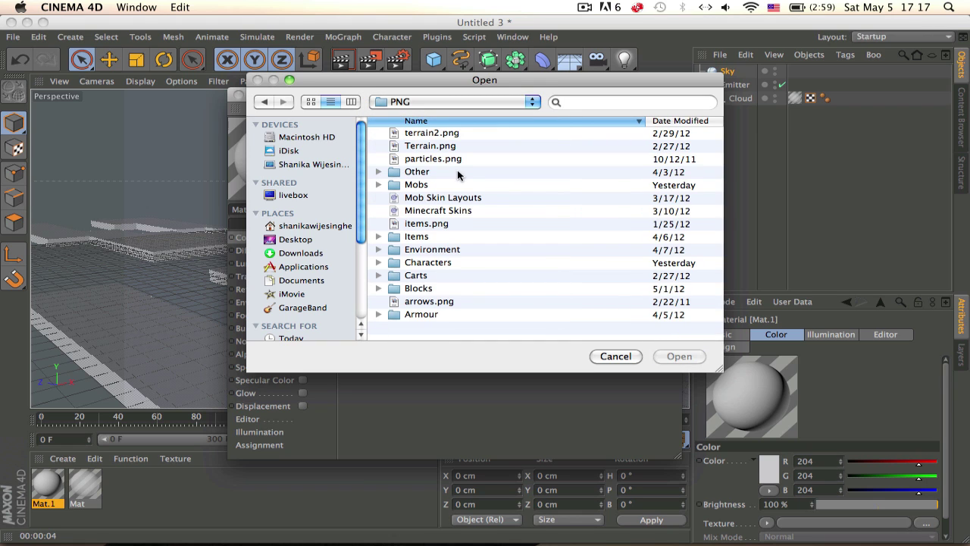
double_click(449, 250)
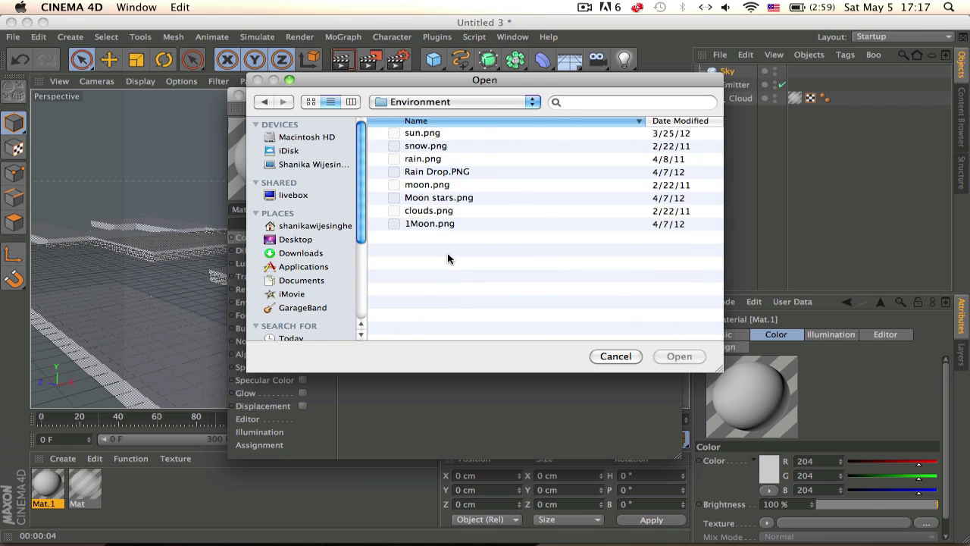
double_click(446, 210)
Step: Set the Color texture's Sampling to None
click(526, 206)
click(508, 217)
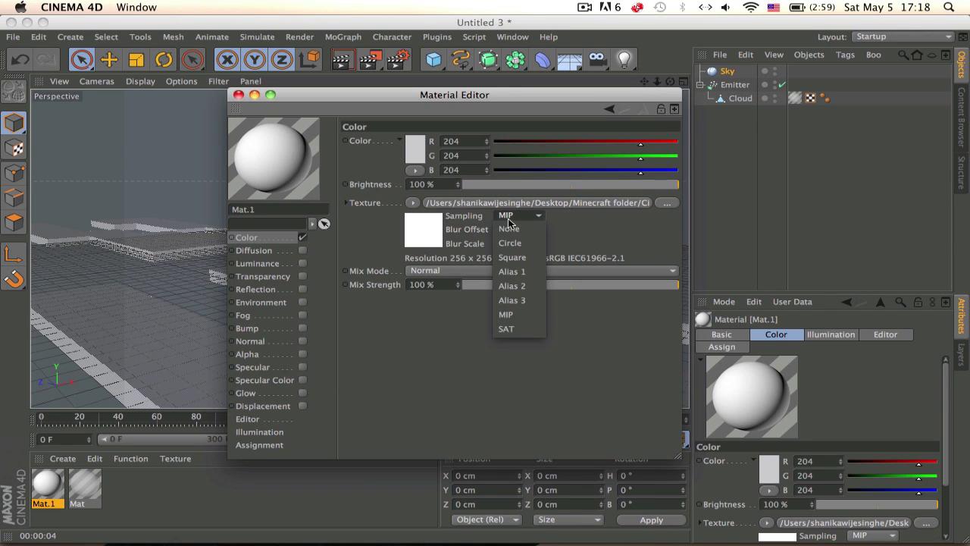
click(513, 226)
Step: Enable the material's Alpha channel and paste a copy of the Color texture into it
right_click(369, 205)
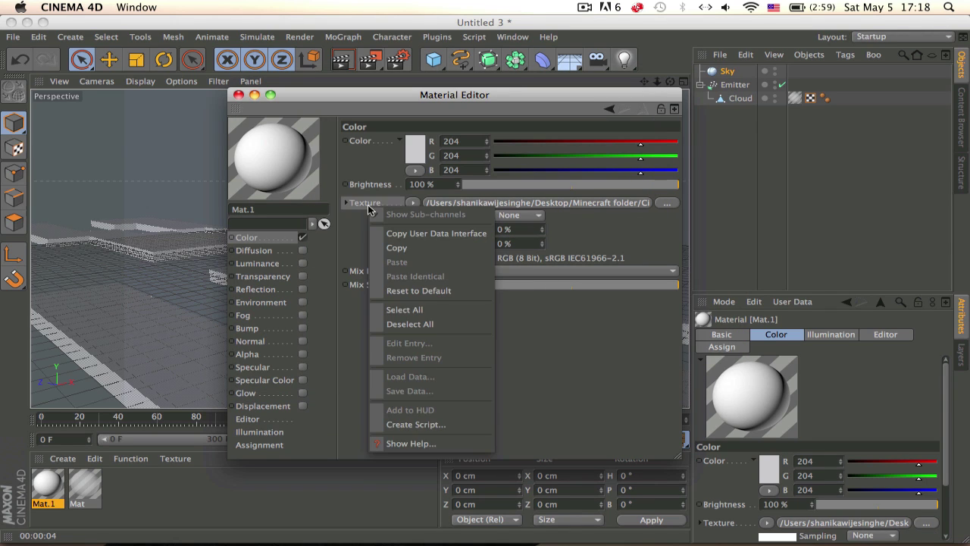
click(385, 247)
click(302, 354)
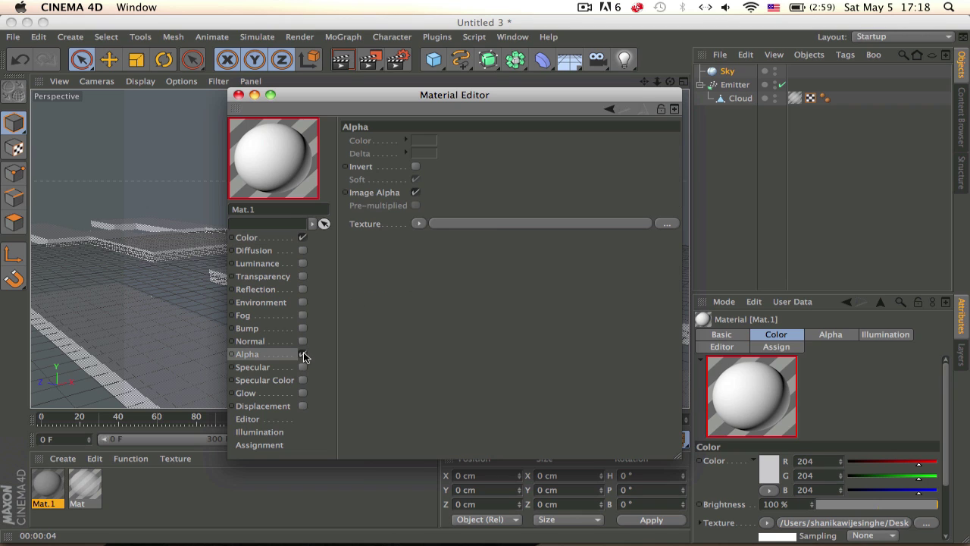
right_click(381, 229)
click(372, 225)
right_click(372, 225)
click(406, 280)
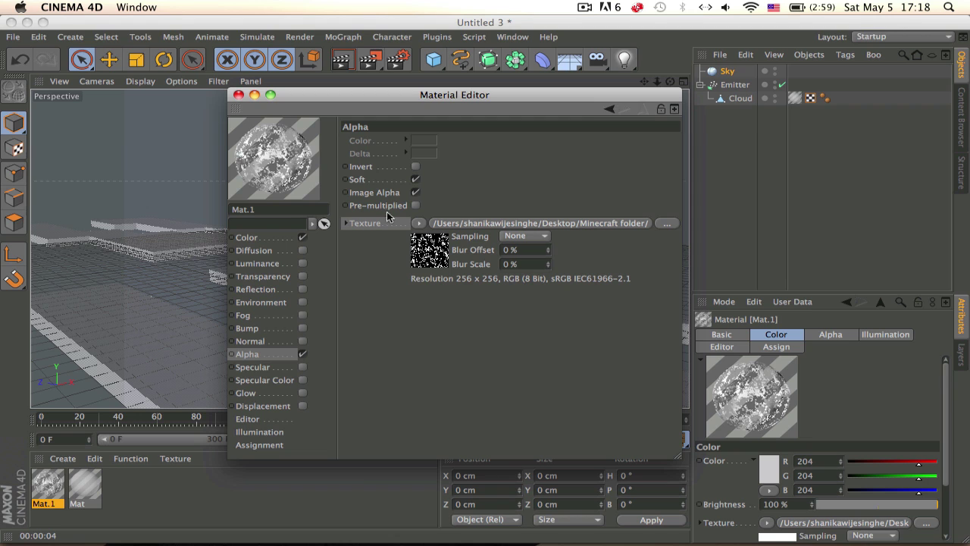
Step: Apply the clouds.png material to the Sky object and render the view
click(238, 95)
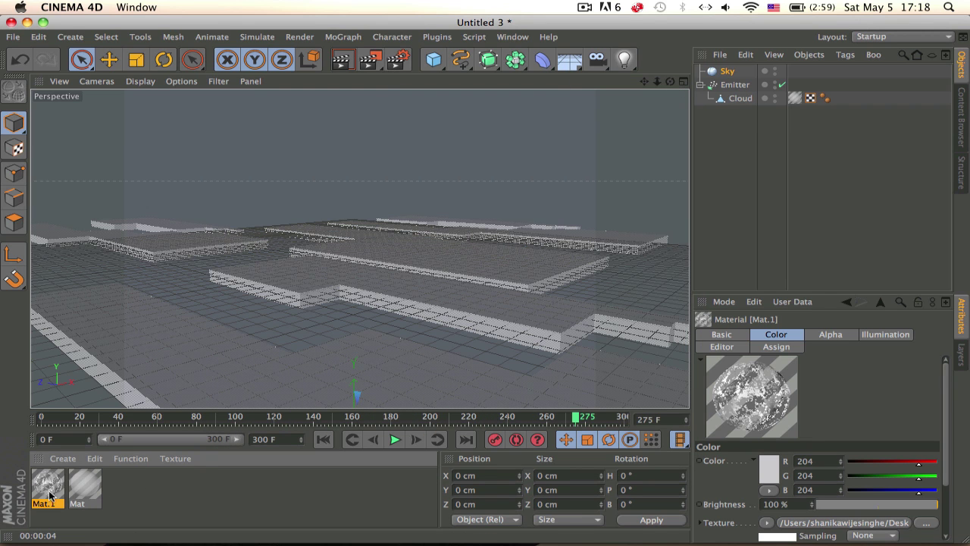
drag(330, 228, 331, 228)
alt+drag(353, 140, 289, 288)
alt+right_drag(308, 237, 402, 231)
alt+drag(401, 235, 419, 201)
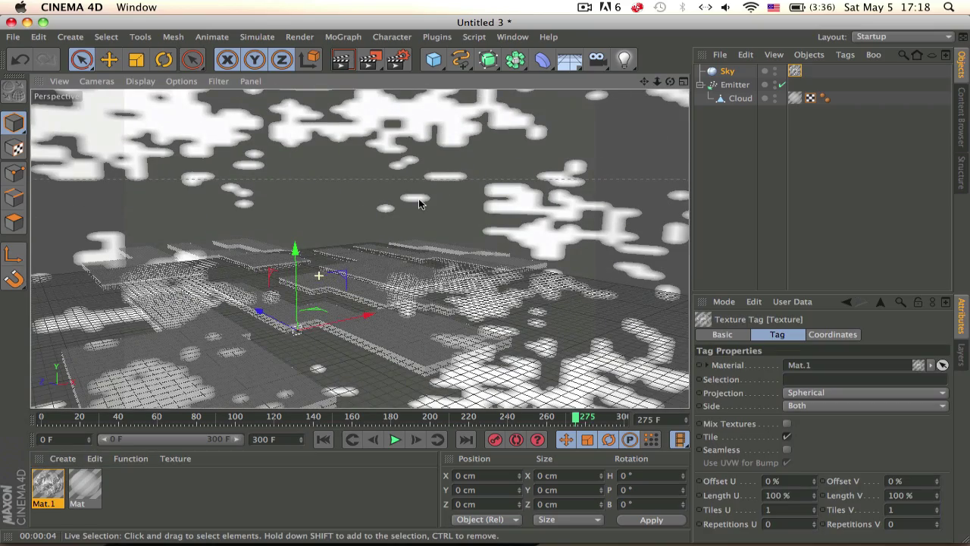
click(341, 60)
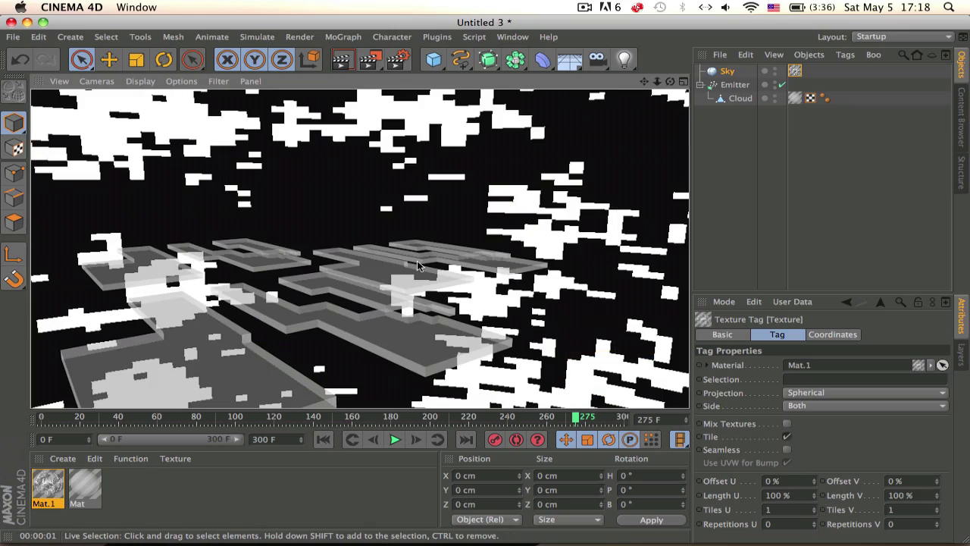
Step: Create another new material and disable its Specular channel
alt+drag(364, 199, 446, 250)
click(739, 98)
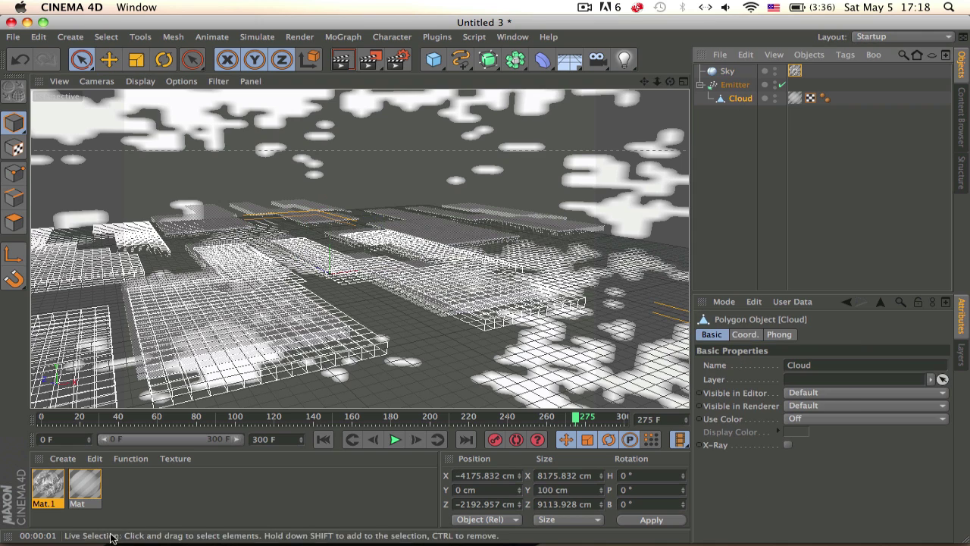
click(726, 73)
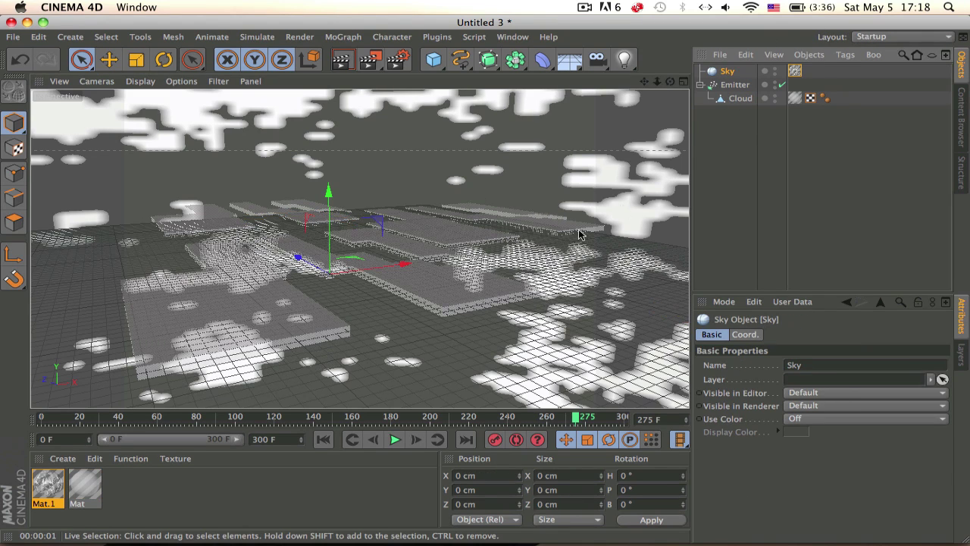
double_click(143, 481)
click(327, 333)
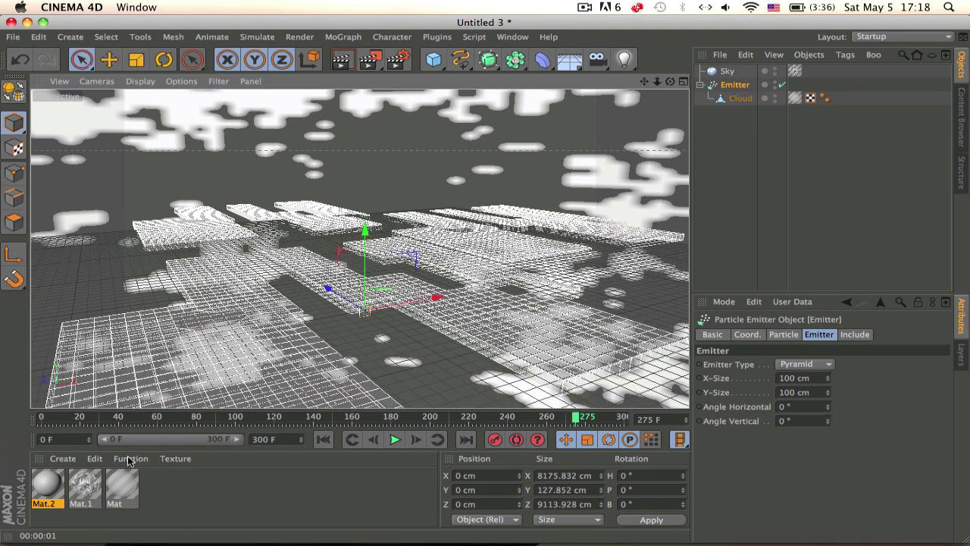
double_click(47, 485)
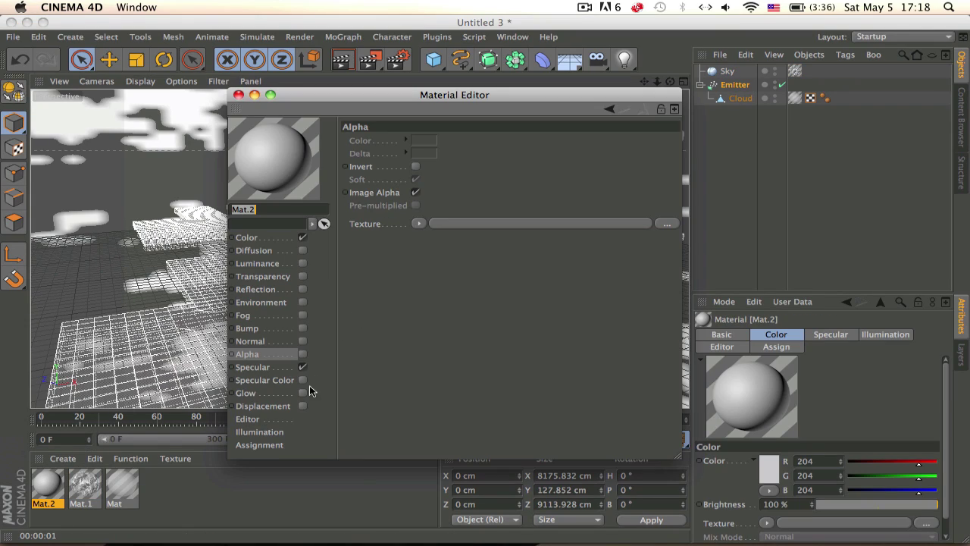
click(303, 368)
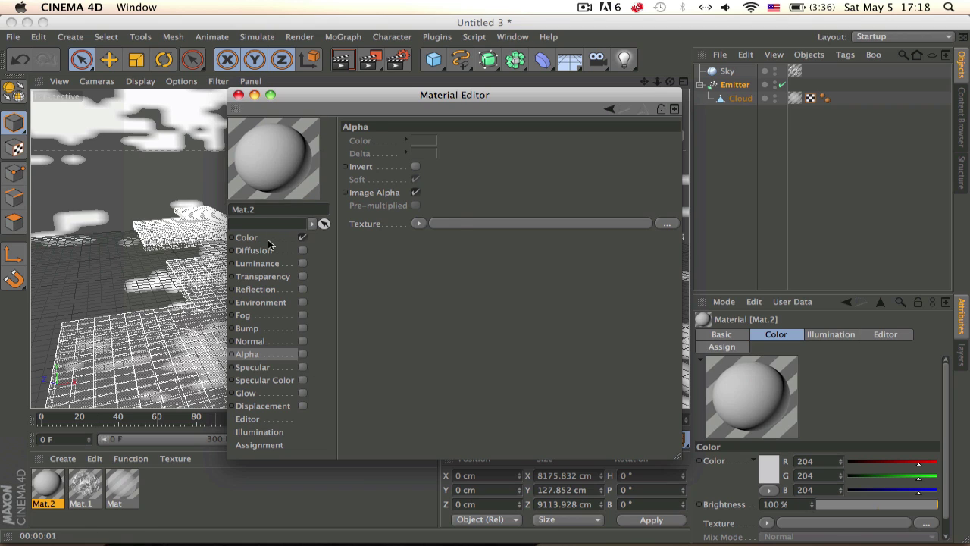
Step: Set the new material's color to R 100, G 163, B 226 and apply it to the Sky object
click(267, 239)
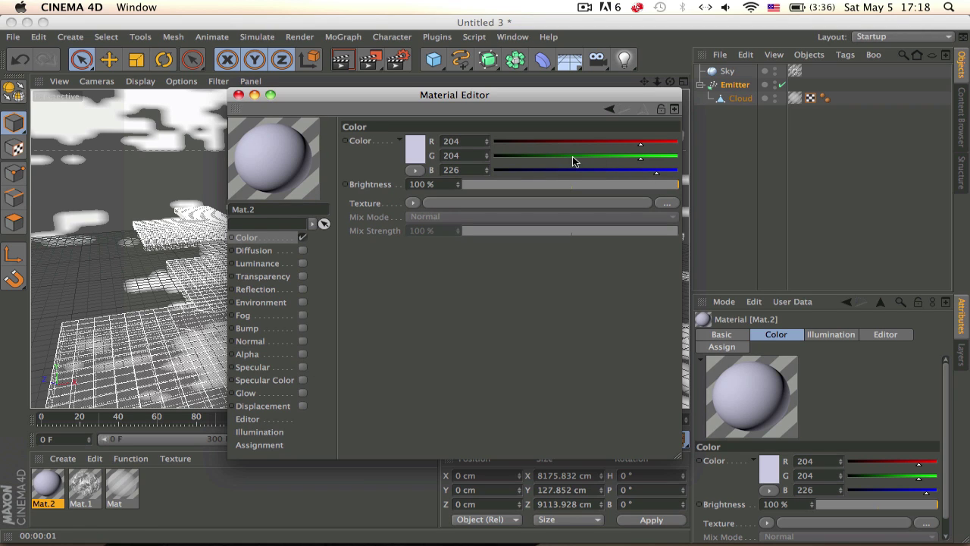
drag(641, 142, 566, 142)
drag(641, 157, 611, 157)
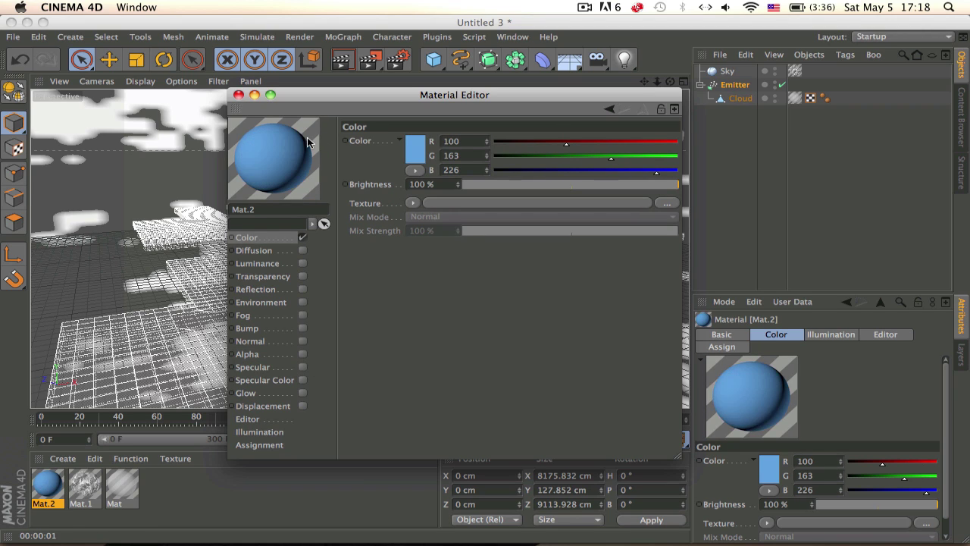
click(238, 95)
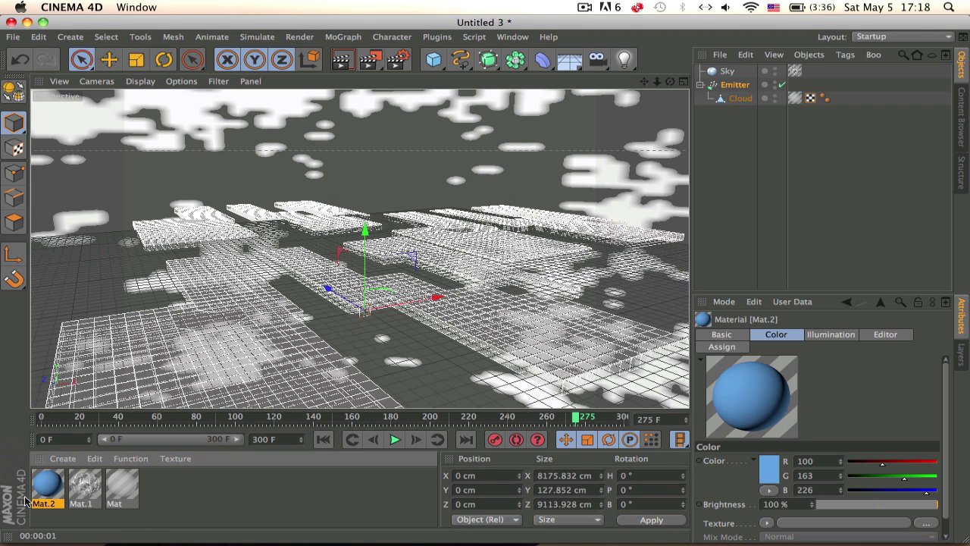
drag(738, 73, 732, 72)
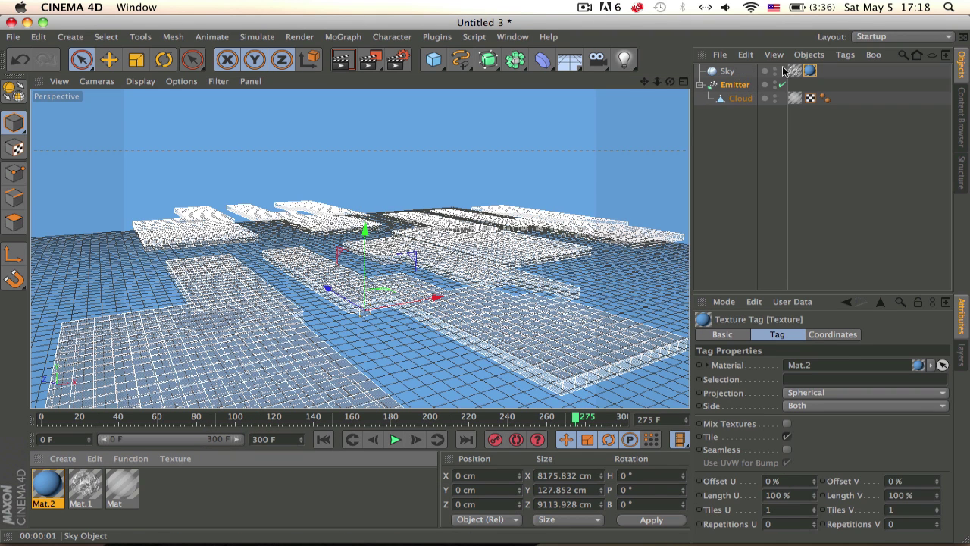
Step: Reorder the Sky object's texture tags so the clouds material lies over the blue one, and render the view
drag(790, 73, 792, 74)
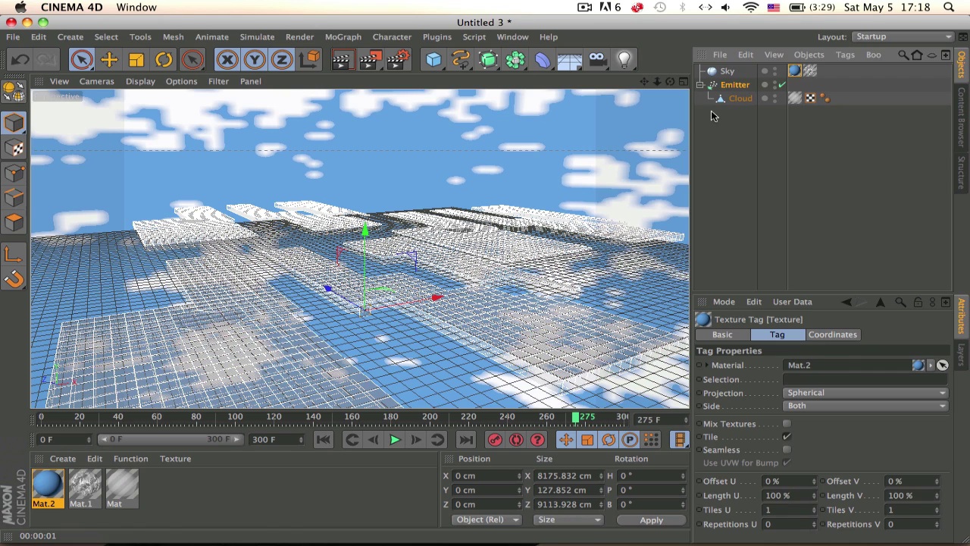
click(348, 59)
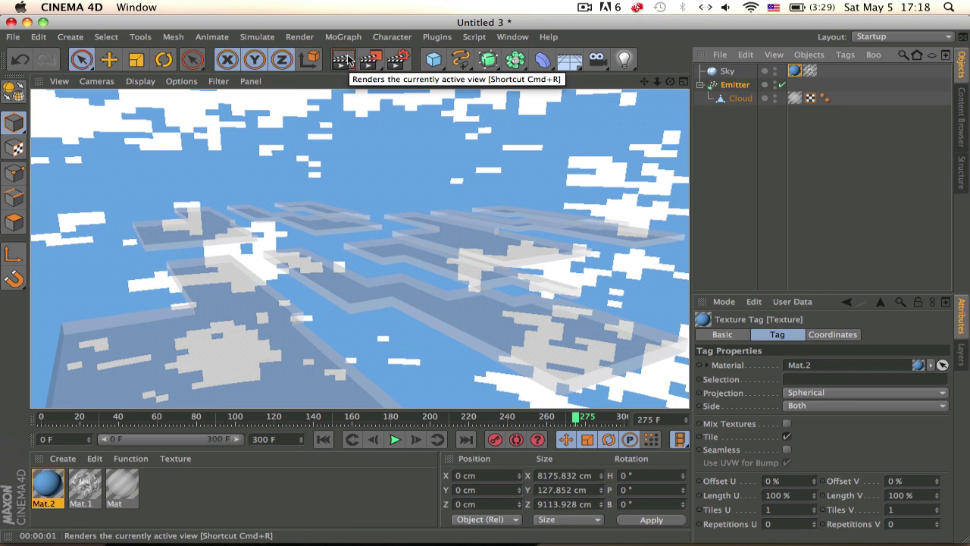
alt+drag(282, 311, 357, 364)
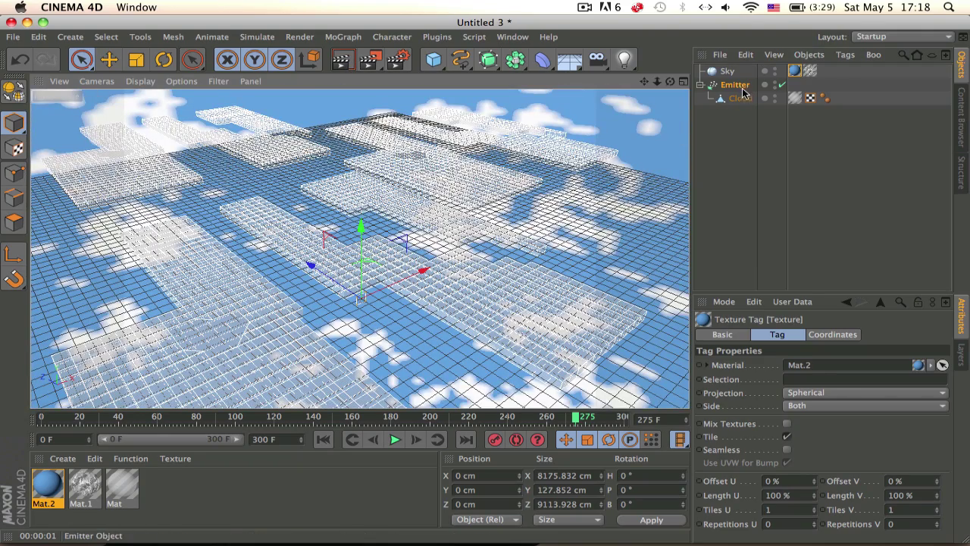
Step: Delete the clouds.png material's texture tag from the Sky object, keeping only the blue material applied
click(729, 72)
click(740, 86)
click(739, 99)
click(733, 69)
click(810, 72)
key(Delete)
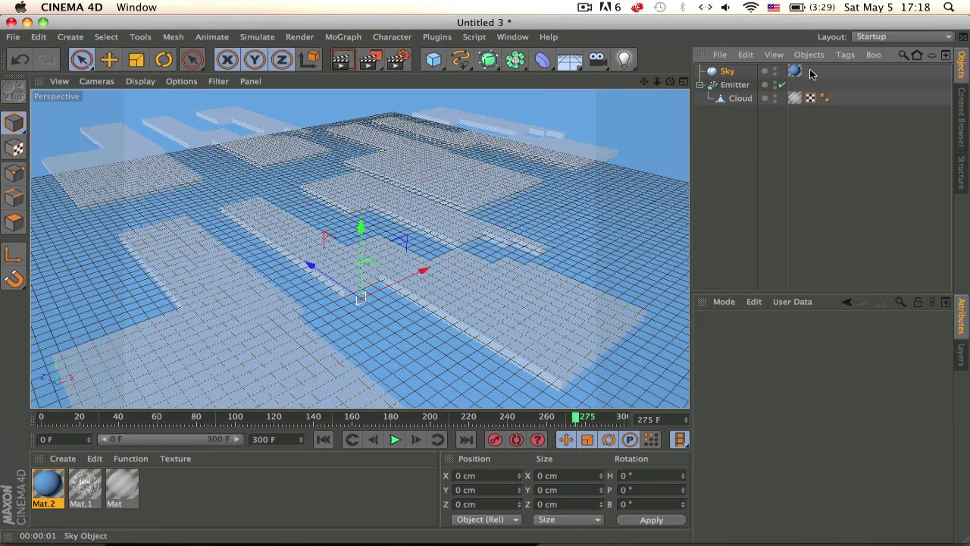
Step: Raise the Emitter with its clouds straight up along Y to about 4346 cm
click(737, 97)
key(e)
key(e)
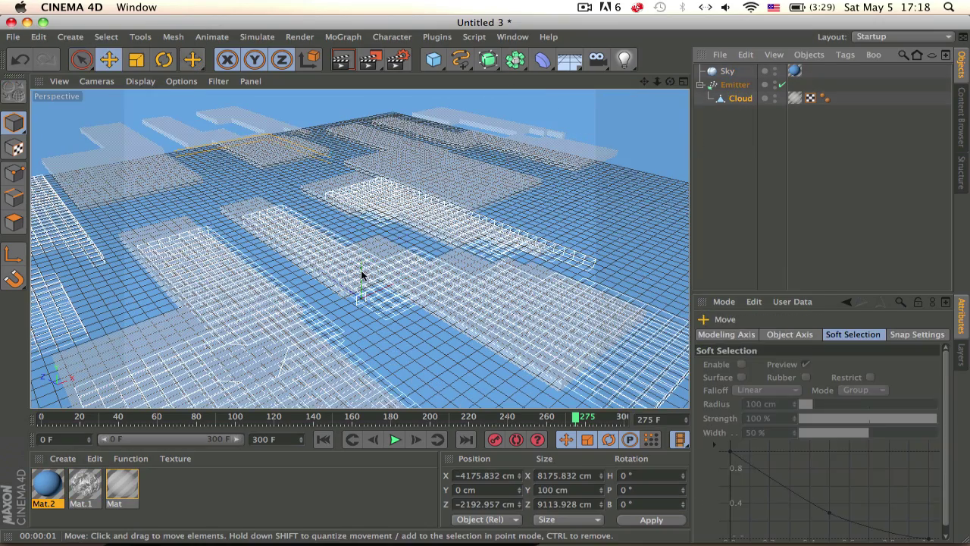
scroll(360, 271, down, 3)
click(733, 85)
key(e)
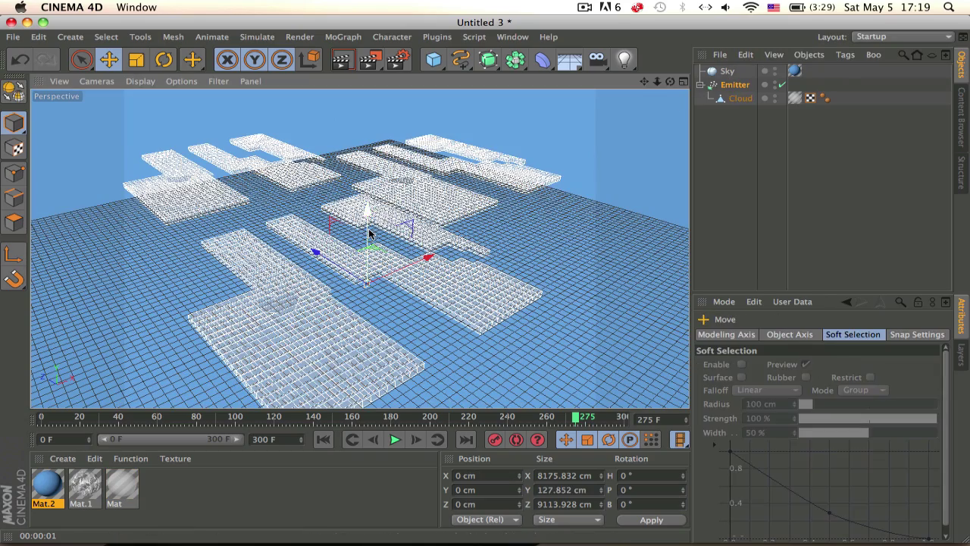
drag(369, 229, 372, 102)
Step: Render the view looking up at the raised clouds from below, and deselect all objects
alt+drag(426, 208, 465, 241)
alt+drag(372, 174, 448, 184)
click(340, 60)
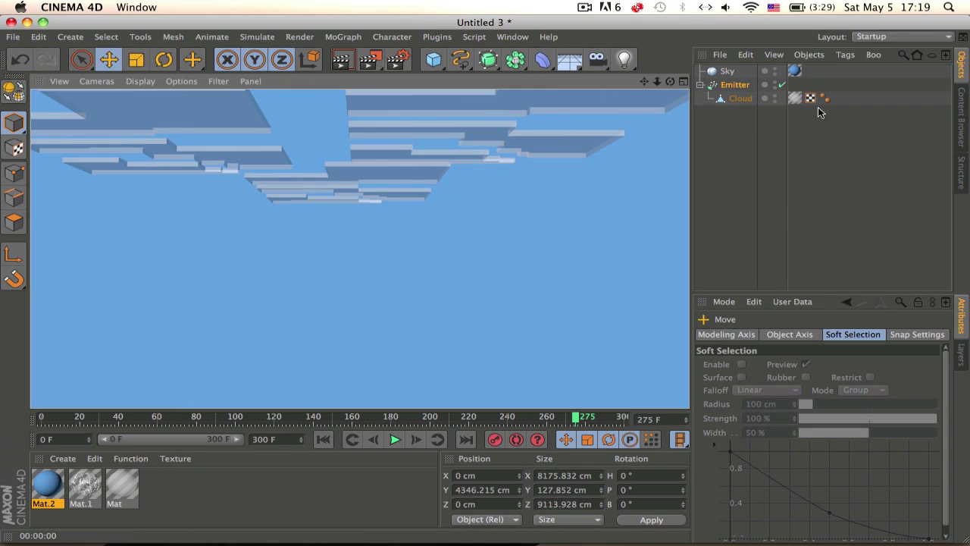
click(792, 126)
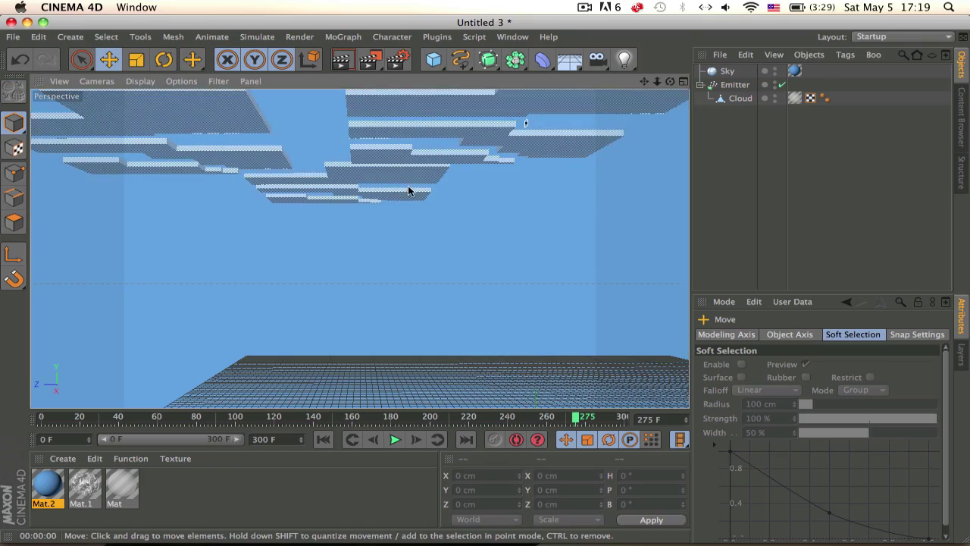